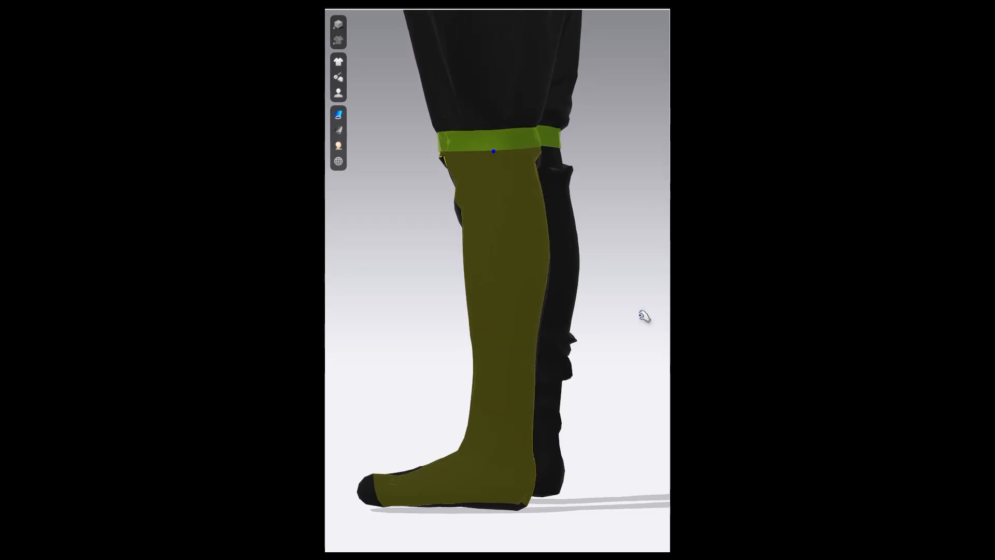
# Step: Pull the stocking's bunched upper edge up beneath the green knee band in the 3D simulation
pyautogui.moveTo(549, 363); pyautogui.dragTo(672, 370, button='right')
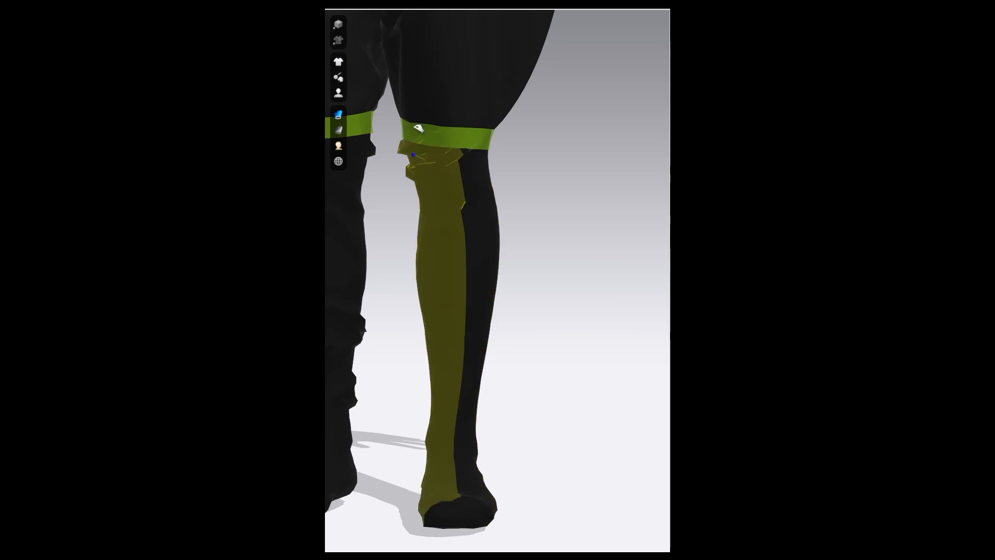
pyautogui.moveTo(418, 128); pyautogui.dragTo(437, 37)
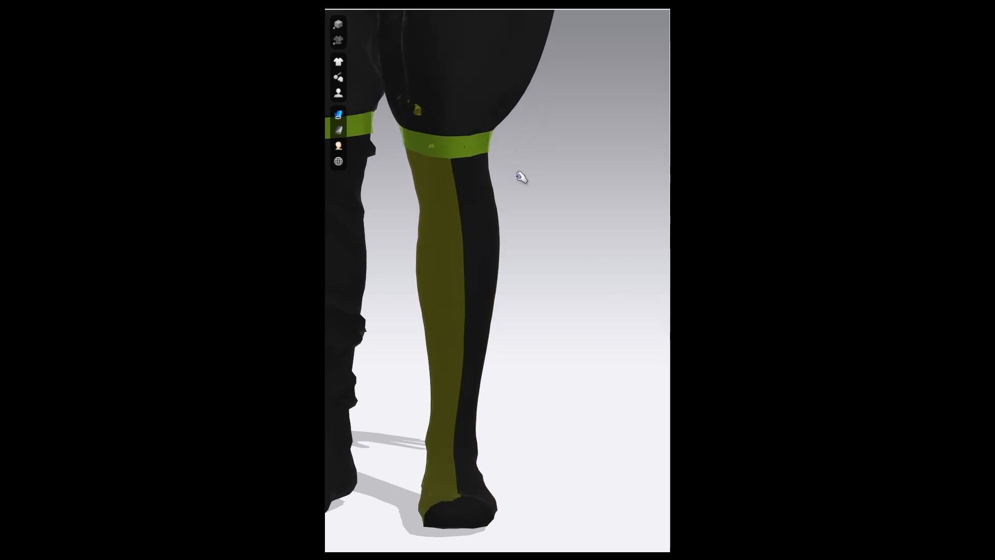
pyautogui.moveTo(532, 222); pyautogui.dragTo(631, 177, button='middle')
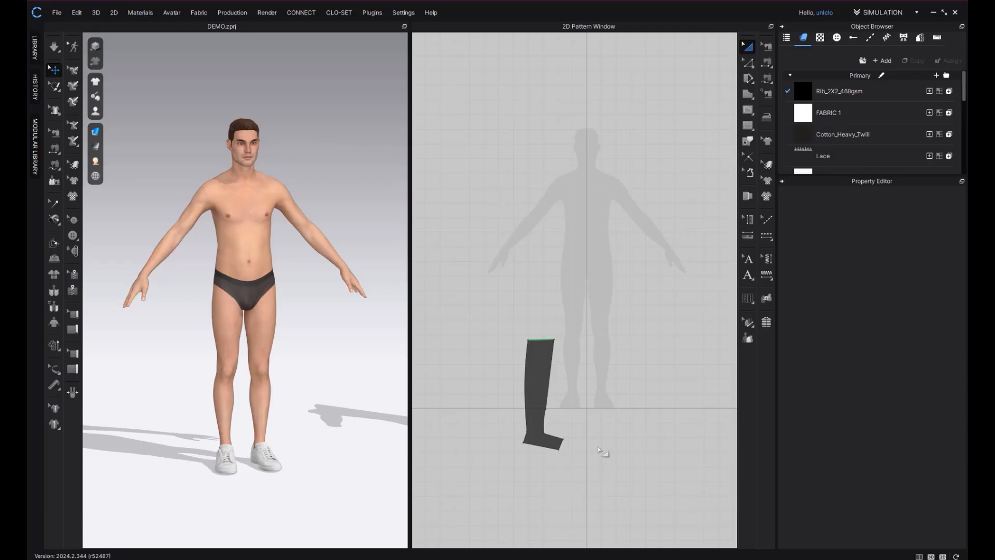
# Step: Clone the leg pattern as a symmetric pattern with sewing and place the copy across from the original
pyautogui.scroll(5, 600, 450)
pyautogui.click(501, 311)
pyautogui.rightClick(501, 311)
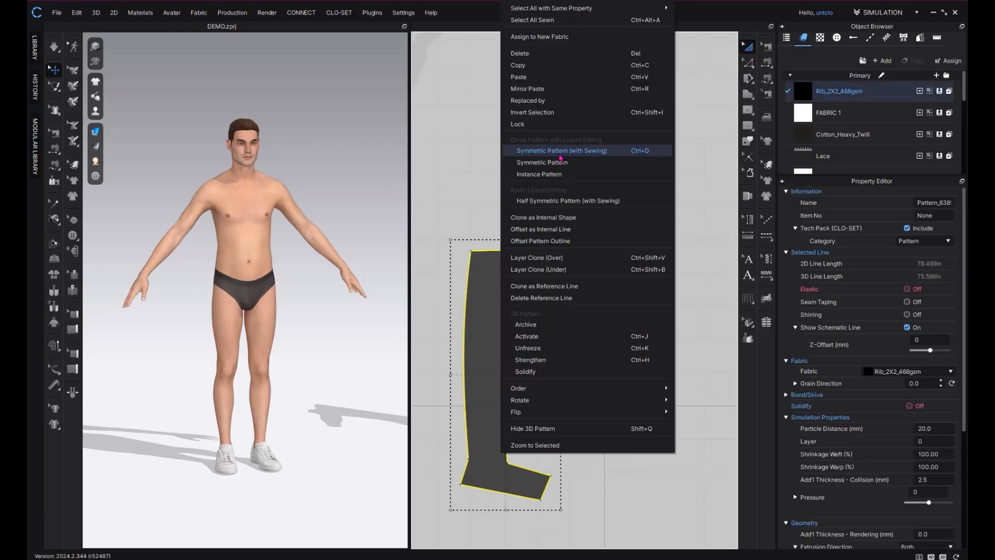
pyautogui.click(559, 155)
pyautogui.click(624, 377)
pyautogui.click(570, 404)
# Step: Hide the avatar's shoes to expose the soles of the feet
pyautogui.rightClick(269, 460)
pyautogui.click(302, 310)
pyautogui.moveTo(252, 469); pyautogui.dragTo(203, 316, button='right')
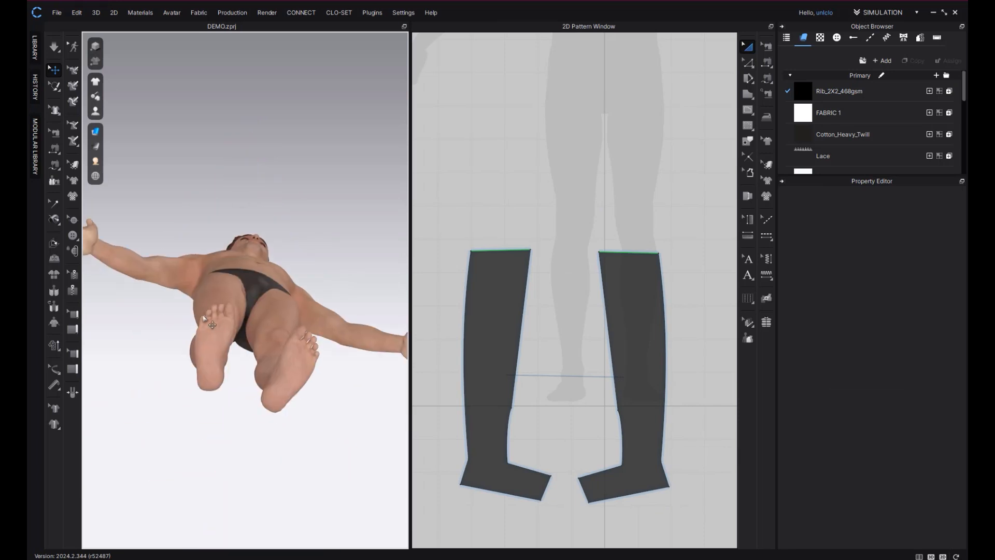
pyautogui.scroll(5, 239, 269)
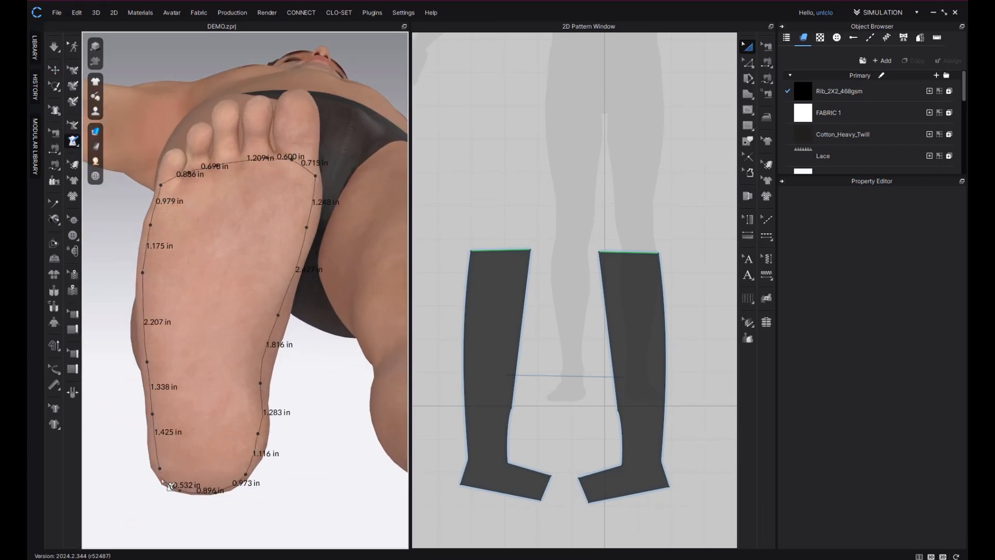
# Step: Flatten the area traced on the avatar's sole into a 2D pattern piece
pyautogui.click(71, 142)
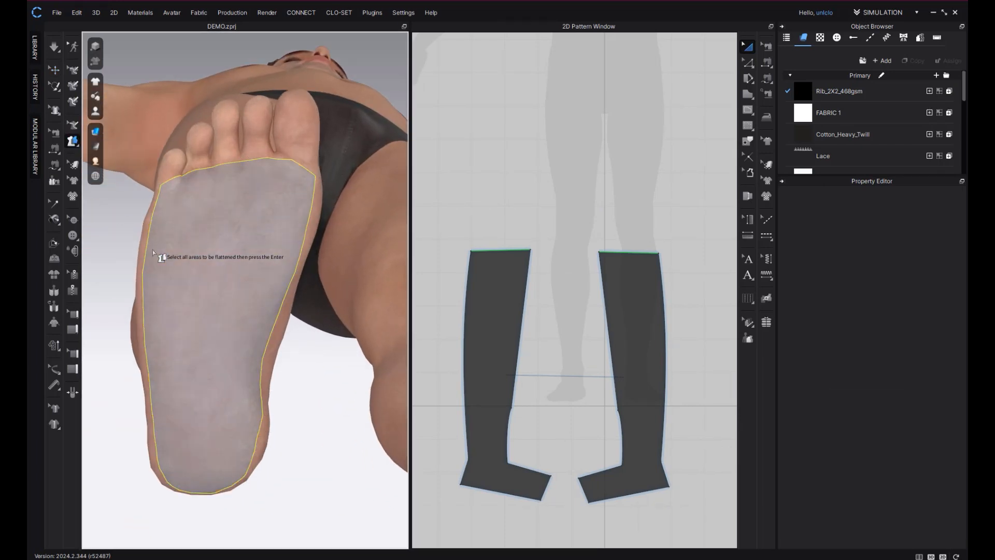
pyautogui.click(145, 286)
pyautogui.scroll(5, 593, 347)
pyautogui.click(512, 307)
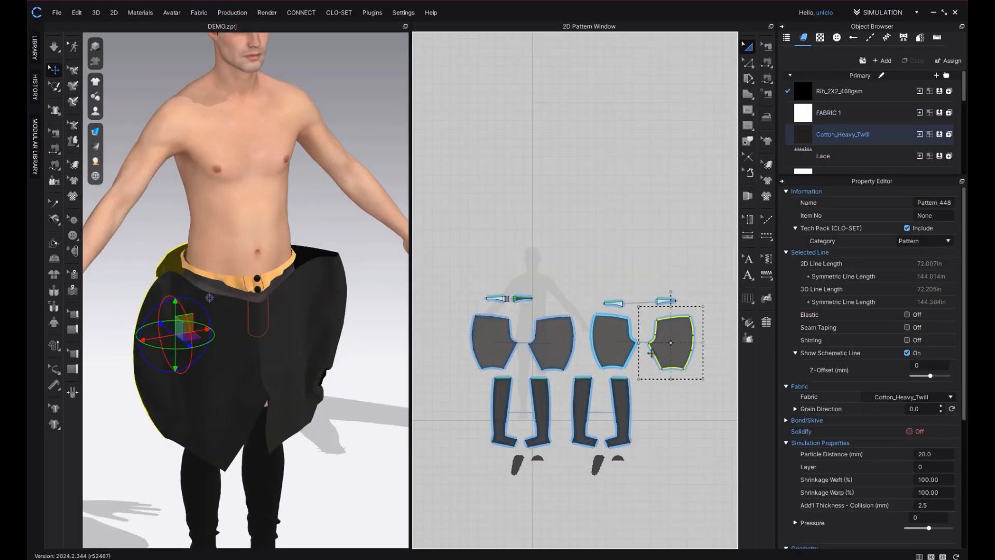
# Step: Deactivate the breeches panels in 3D so the waistband can be worked on separately
pyautogui.rightClick(271, 387)
pyautogui.click(290, 340)
pyautogui.scroll(2, 239, 280)
pyautogui.click(239, 281)
pyautogui.moveTo(239, 280); pyautogui.dragTo(283, 280, button='right')
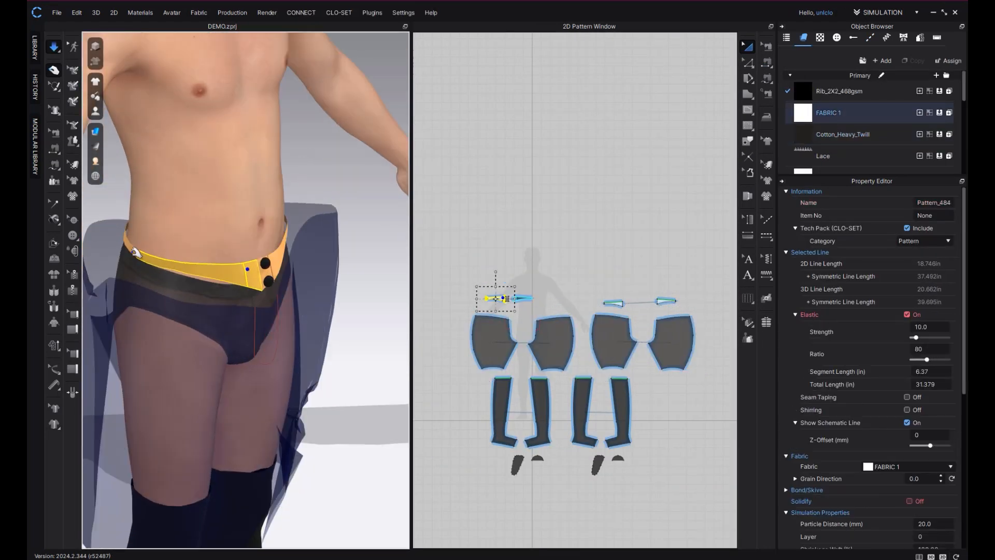
# Step: Pull the waistband into place around the avatar's waist while simulating
pyautogui.click(133, 250)
pyautogui.scroll(5, 677, 299)
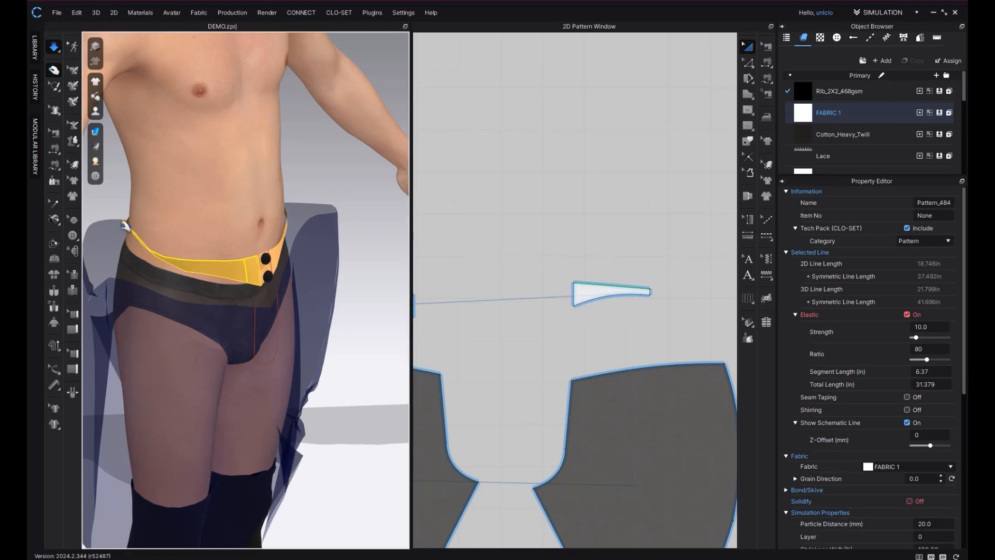
pyautogui.moveTo(125, 226); pyautogui.dragTo(191, 254)
pyautogui.press('space')
# Step: Select all four breeches panels and reactivate them in 3D
pyautogui.scroll(-5, 593, 381)
pyautogui.moveTo(622, 410); pyautogui.dragTo(461, 383)
pyautogui.rightClick(305, 306)
pyautogui.click(342, 91)
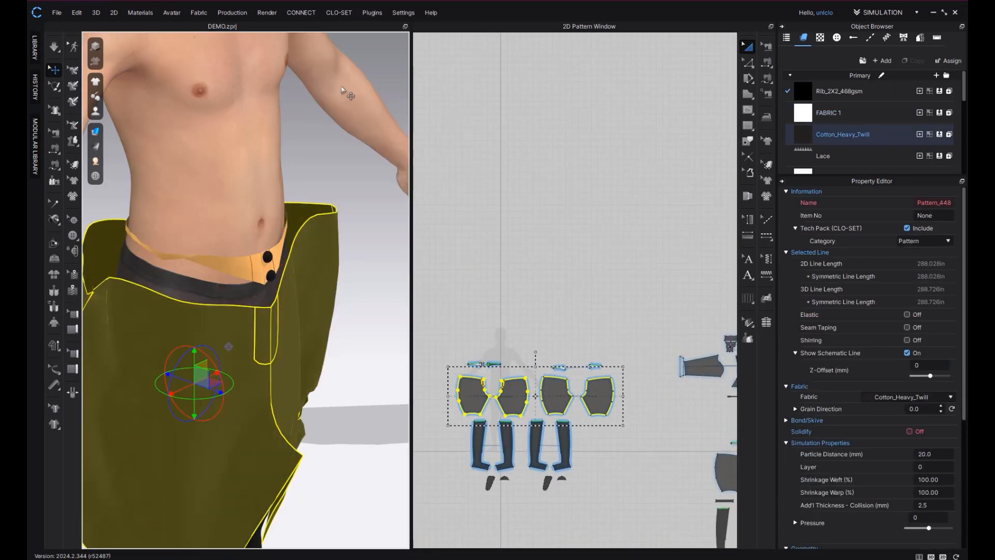
# Step: Sew the upper edges of the front and back breeches panels to the matching waistband pieces
pyautogui.scroll(5, 472, 388)
pyautogui.moveTo(461, 342); pyautogui.dragTo(498, 325, button='middle')
pyautogui.press('n')
pyautogui.click(501, 330)
pyautogui.click(530, 286)
pyautogui.scroll(-3, 565, 303)
pyautogui.moveTo(663, 306); pyautogui.dragTo(524, 308, button='middle')
pyautogui.click(537, 317)
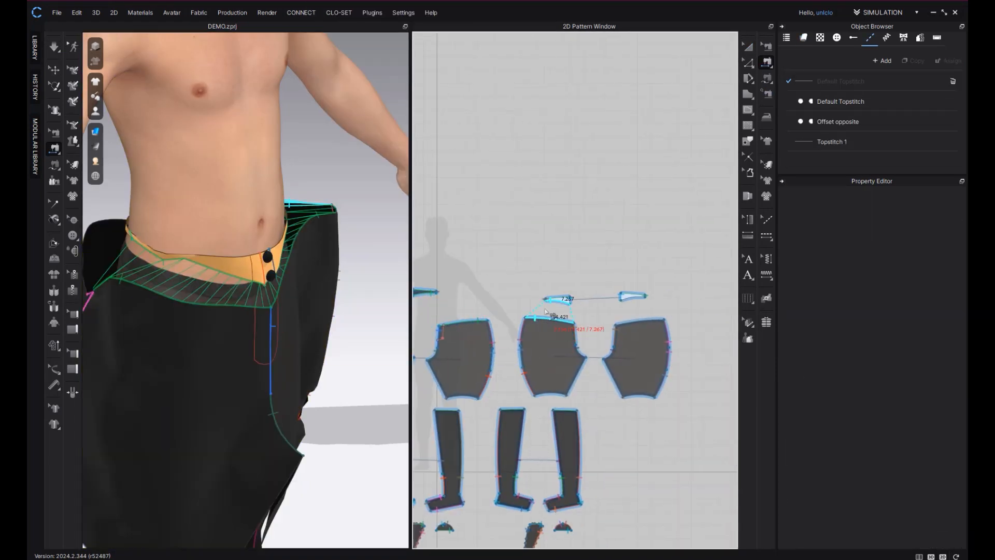
pyautogui.click(549, 302)
# Step: Simulate the sewn breeches and adjust their drape at the back and legs
pyautogui.scroll(-3, 227, 322)
pyautogui.moveTo(226, 321); pyautogui.dragTo(327, 312, button='right')
pyautogui.press('space')
pyautogui.click(224, 347)
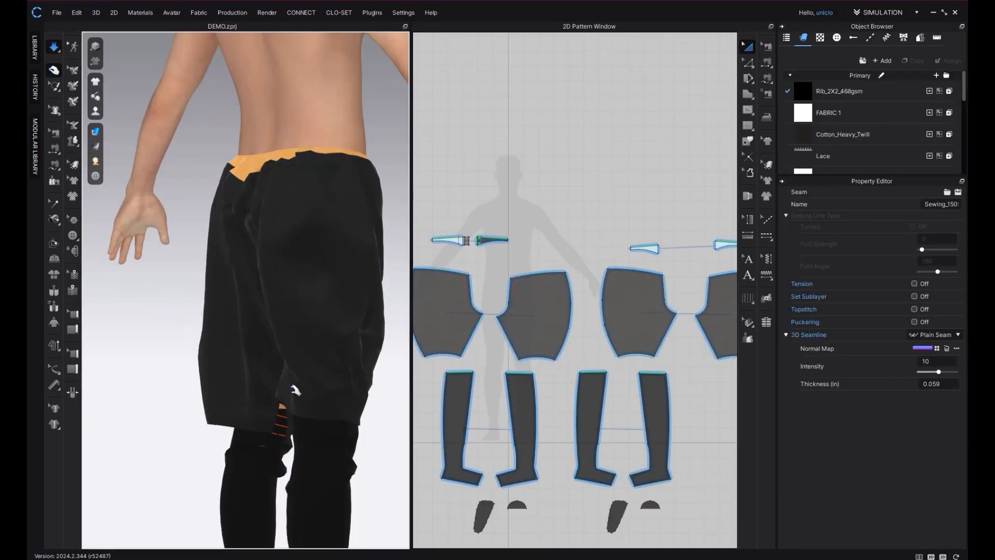
pyautogui.click(356, 444)
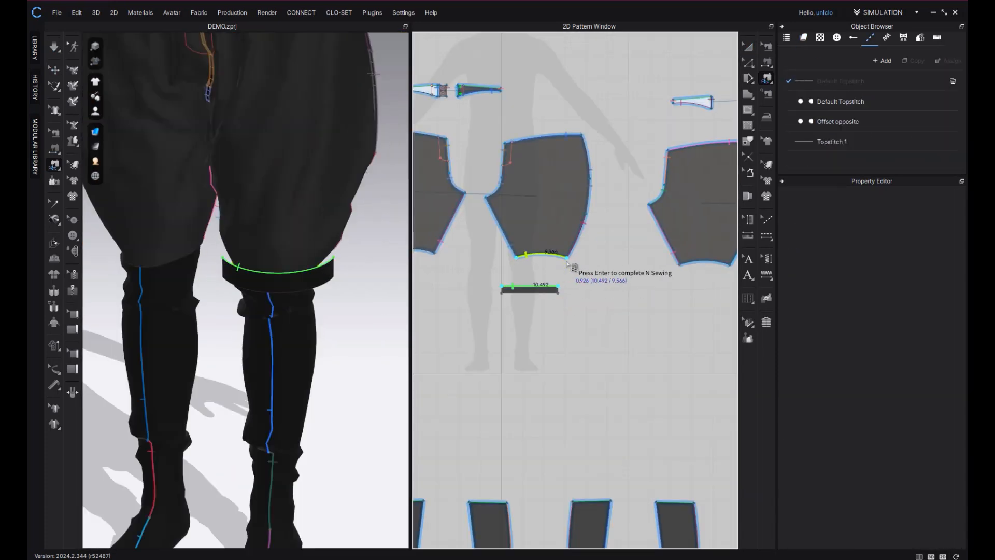
# Step: Finish the 1:N sewing between the knee band and the front and back breeches hems, and simulate it
pyautogui.moveTo(725, 254); pyautogui.dragTo(511, 268, button='middle')
pyautogui.click(560, 280)
pyautogui.click(612, 282)
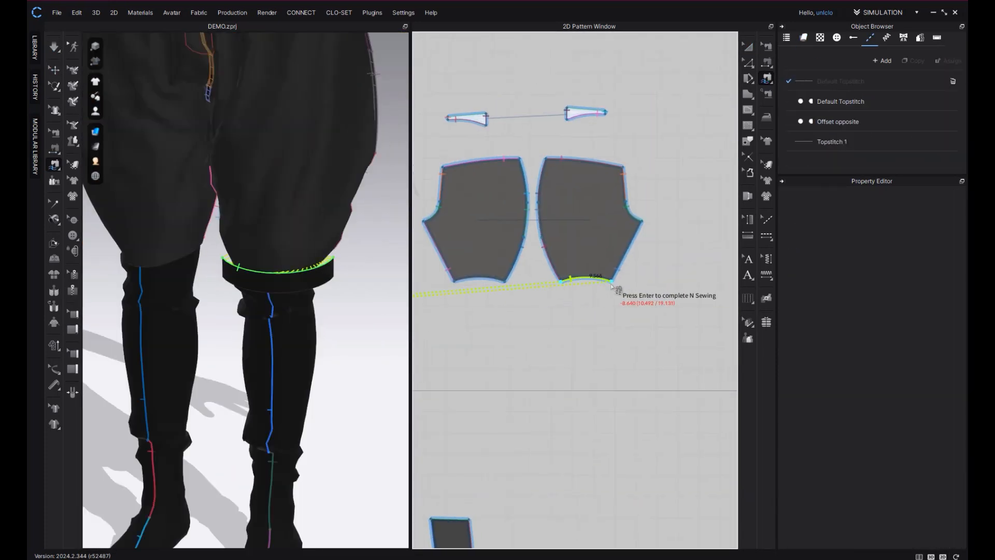
pyautogui.press('Return')
pyautogui.moveTo(612, 285); pyautogui.dragTo(701, 271, button='middle')
pyautogui.press('space')
pyautogui.press('space')
# Step: Set the knee band pattern's layer to 1 and rerun the simulation
pyautogui.moveTo(375, 344); pyautogui.dragTo(340, 309, button='right')
pyautogui.press('a')
pyautogui.click(419, 288)
pyautogui.click(932, 441)
pyautogui.write('1')
pyautogui.press('Return')
pyautogui.click(499, 332)
pyautogui.press('space')
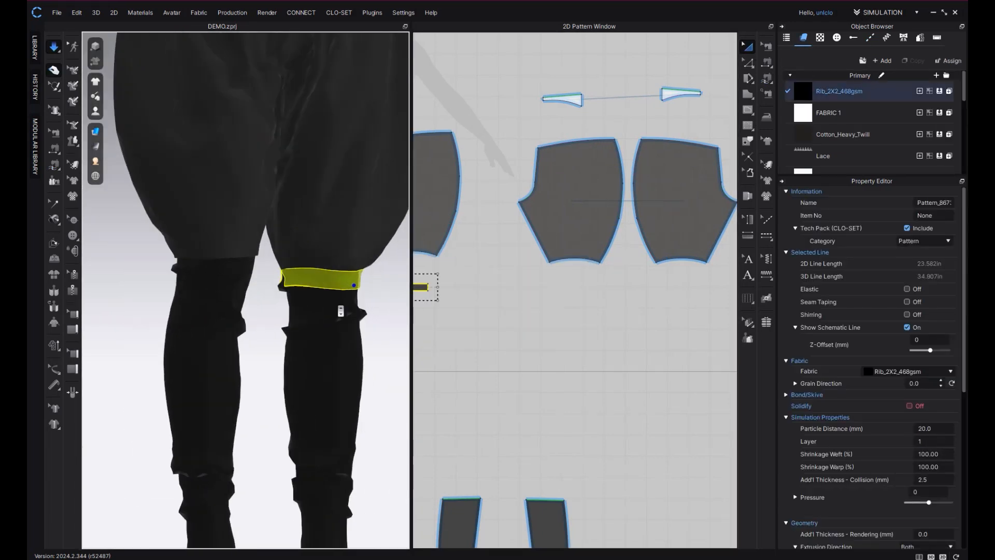
# Step: Sew the stocking's upper edge to the knee band
pyautogui.scroll(3, 340, 309)
pyautogui.click(303, 329)
pyautogui.press('b')
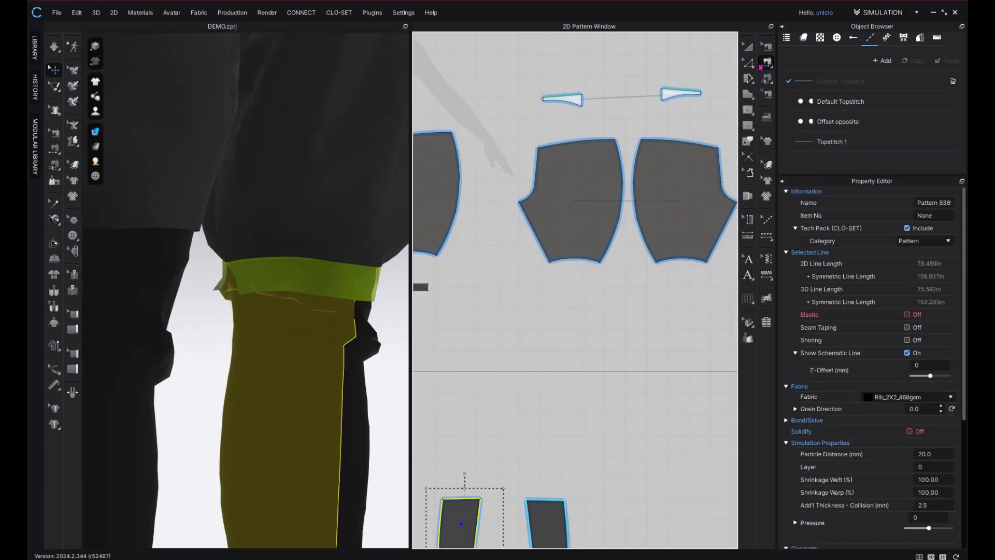
pyautogui.click(243, 290)
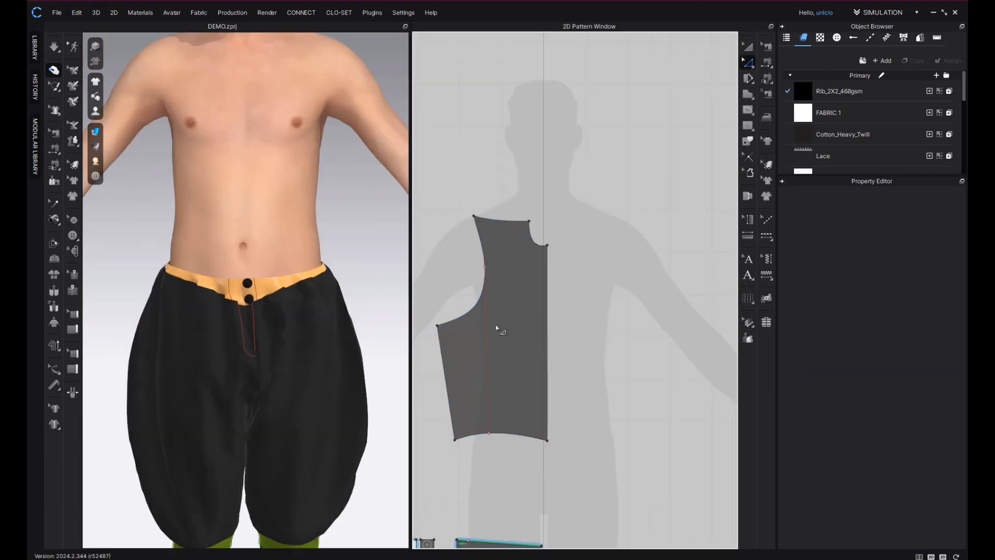
# Step: Edit the armhole and shoulder points of the front bodice pattern
pyautogui.click(496, 327)
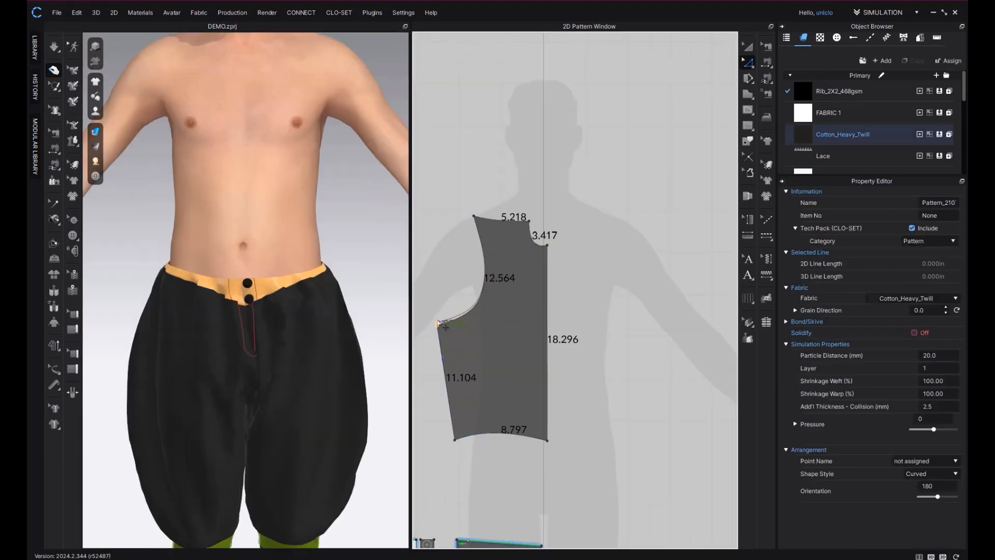
pyautogui.click(470, 218)
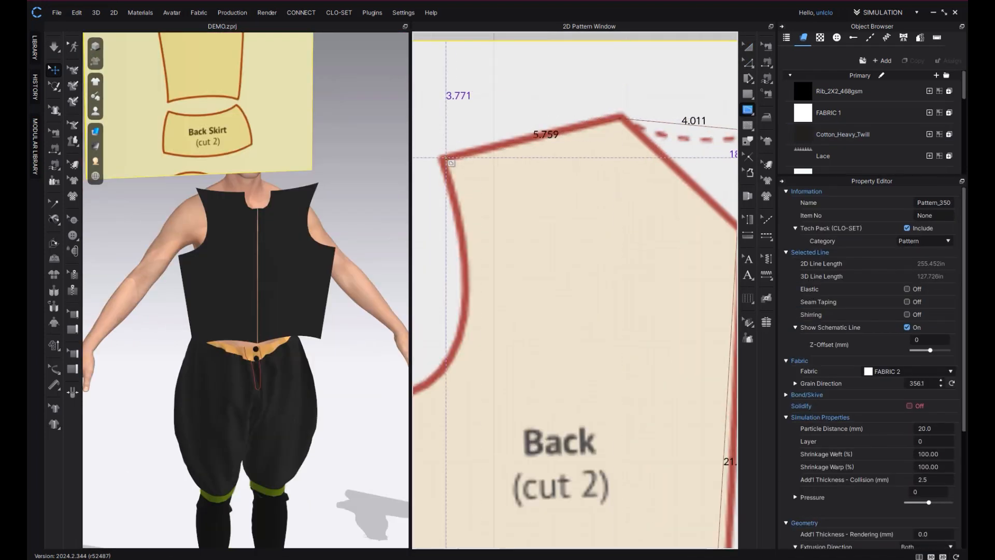
# Step: Complete the outline over the reference image's Back piece and trace it into a separate pattern
pyautogui.click(445, 157)
pyautogui.click(489, 348)
pyautogui.click(572, 340)
pyautogui.scroll(-5, 572, 340)
pyautogui.press('i')
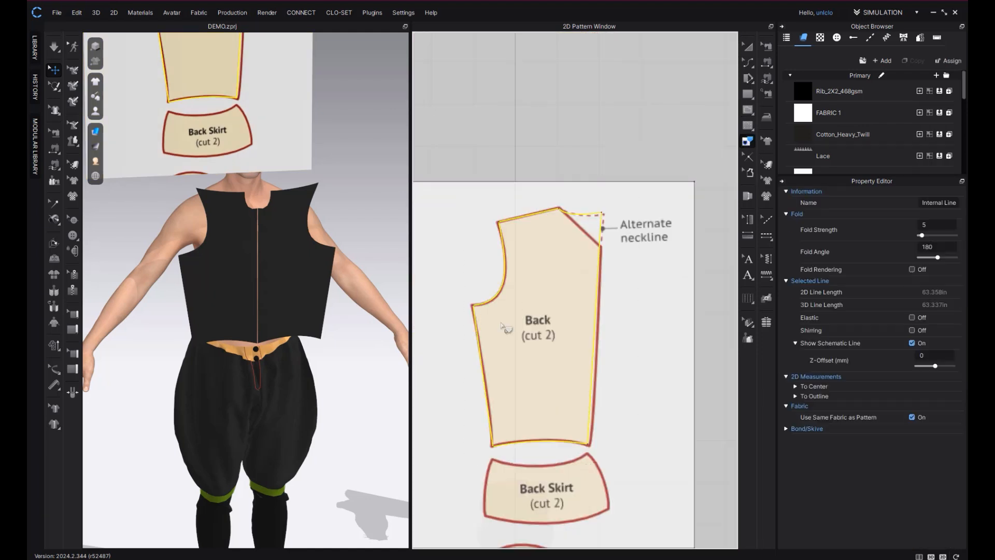
pyautogui.rightClick(592, 370)
pyautogui.click(628, 381)
pyautogui.scroll(-2, 575, 331)
pyautogui.moveTo(560, 156); pyautogui.dragTo(559, 254, button='middle')
pyautogui.click(555, 254)
# Step: Trace the Back Skirt piece on the reference image, curving its upper edge to match
pyautogui.scroll(5, 570, 414)
pyautogui.moveTo(620, 364); pyautogui.dragTo(621, 333, button='middle')
pyautogui.press('g')
pyautogui.click(622, 359)
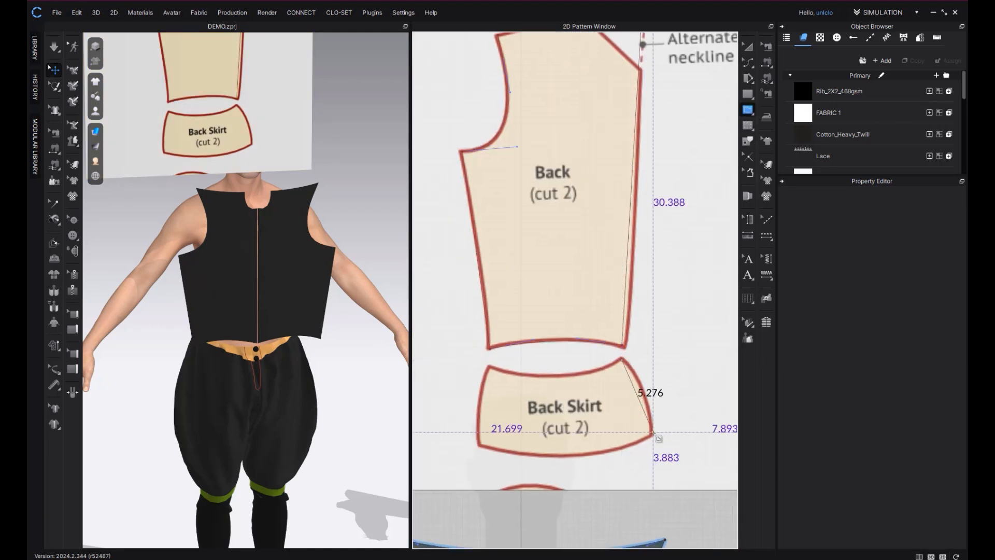
pyautogui.click(489, 367)
pyautogui.click(622, 358)
pyautogui.moveTo(585, 361); pyautogui.dragTo(600, 377)
pyautogui.scroll(-5, 575, 331)
# Step: Set the back skirt piece beside the back piece and delete the reference image pattern
pyautogui.click(609, 205)
pyautogui.click(590, 320)
pyautogui.press('Delete')
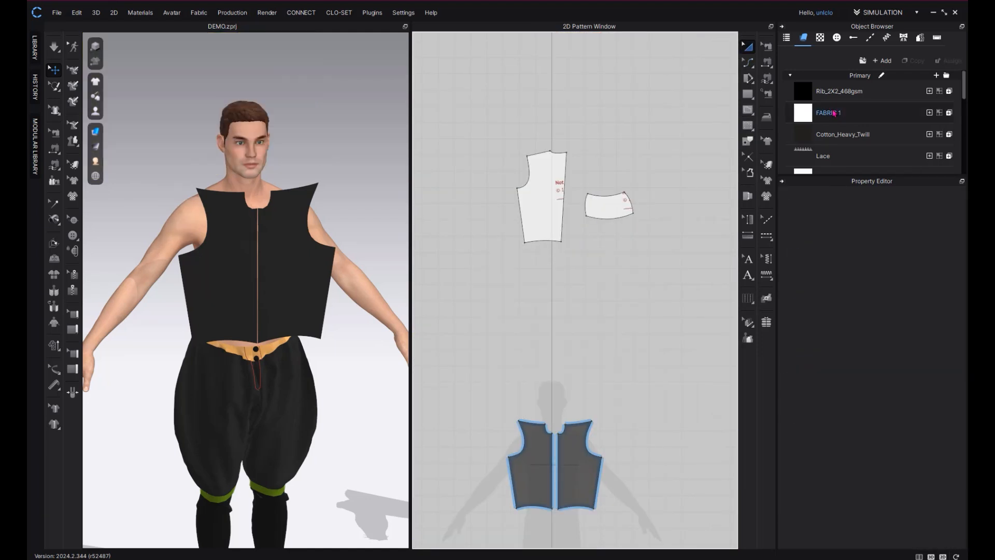
# Step: Move the back pattern closer to the front bodice pieces and position it by the avatar in 3D
pyautogui.click(550, 207)
pyautogui.moveTo(549, 207); pyautogui.dragTo(528, 362)
pyautogui.scroll(4, 529, 381)
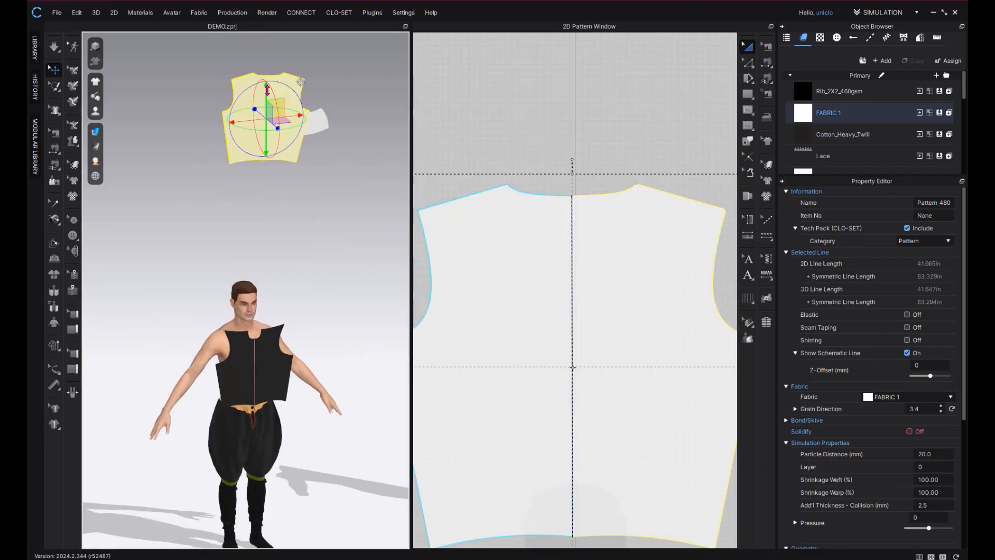
pyautogui.click(280, 378)
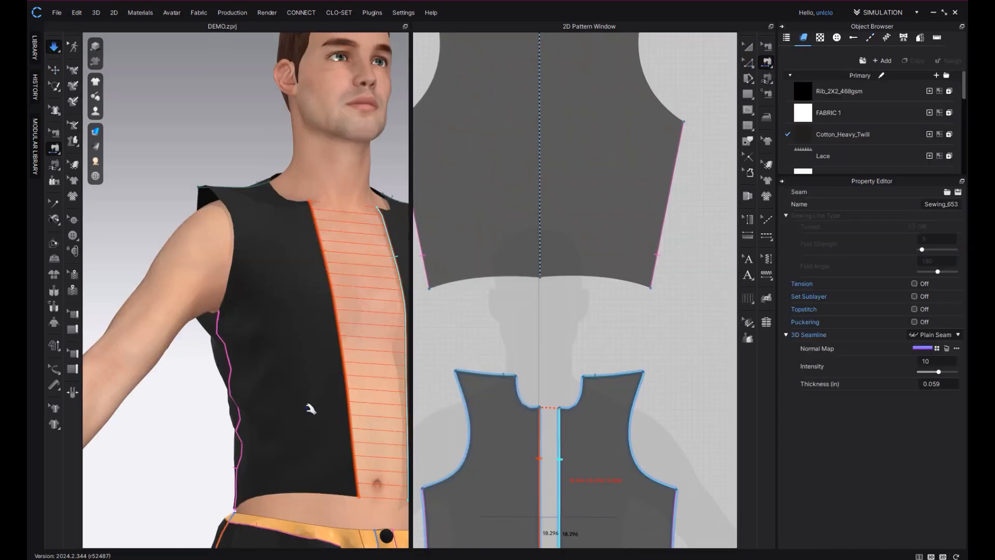
# Step: Reshape the front bodice's armhole curve and pull the simulated bodice fabric into place
pyautogui.click(310, 409)
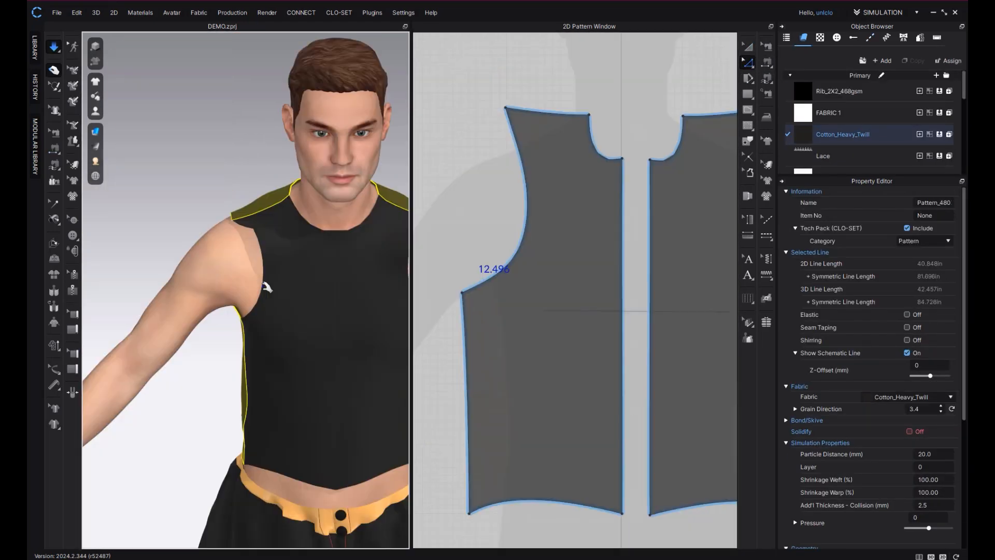
pyautogui.click(535, 245)
pyautogui.moveTo(524, 249); pyautogui.dragTo(523, 250)
pyautogui.scroll(-2, 533, 314)
pyautogui.moveTo(301, 326); pyautogui.dragTo(202, 339, button='right')
pyautogui.scroll(-2, 233, 334)
pyautogui.moveTo(360, 288); pyautogui.dragTo(370, 277)
# Step: Add a symmetric pair of darts with shaped dart caps to the back bodice's hem and simulate them
pyautogui.rightClick(557, 343)
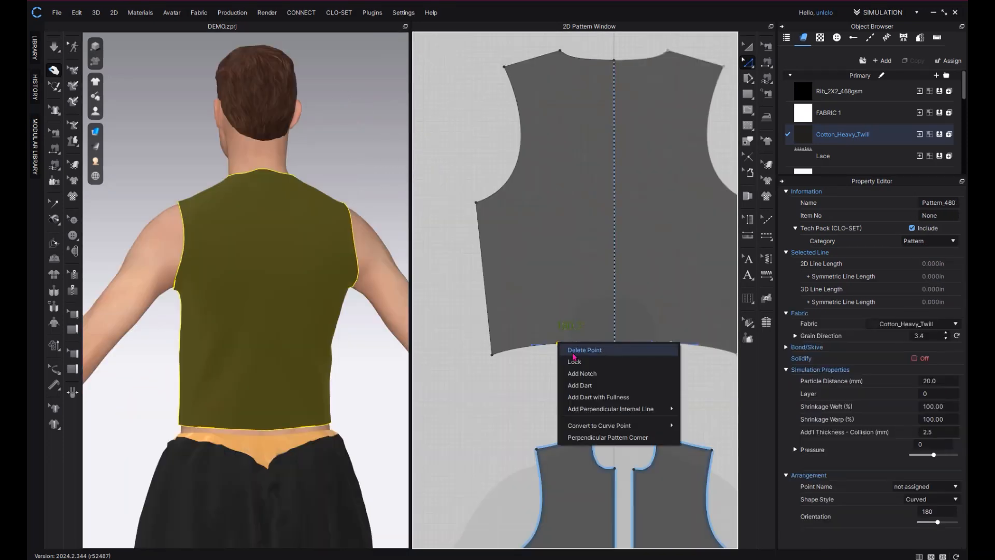
pyautogui.click(575, 373)
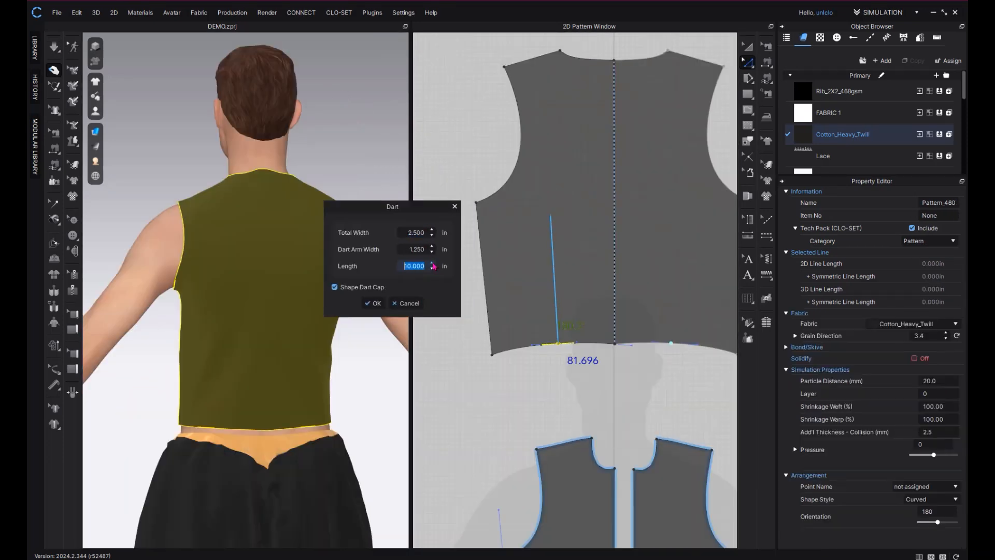
pyautogui.click(376, 304)
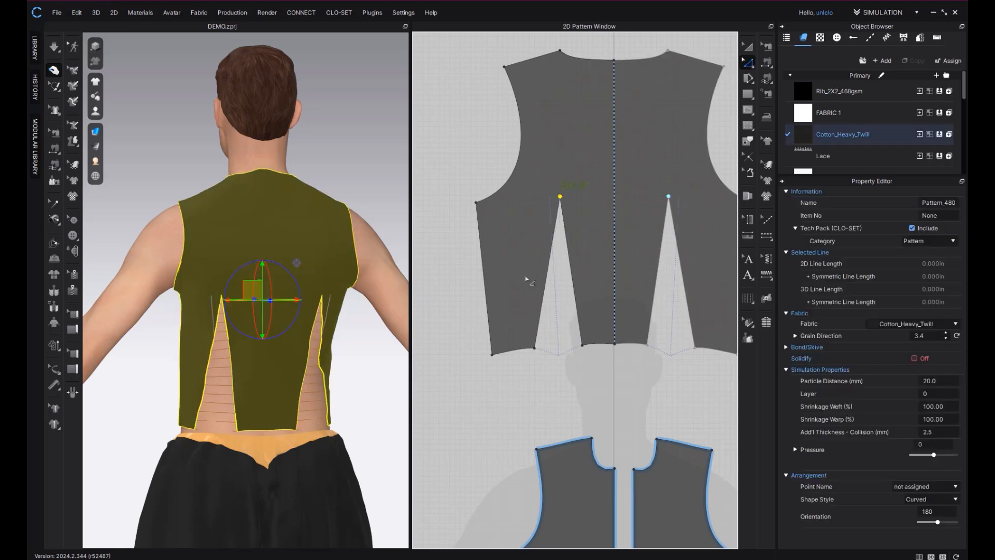
pyautogui.press('space')
pyautogui.moveTo(305, 399); pyautogui.dragTo(316, 447, button='right')
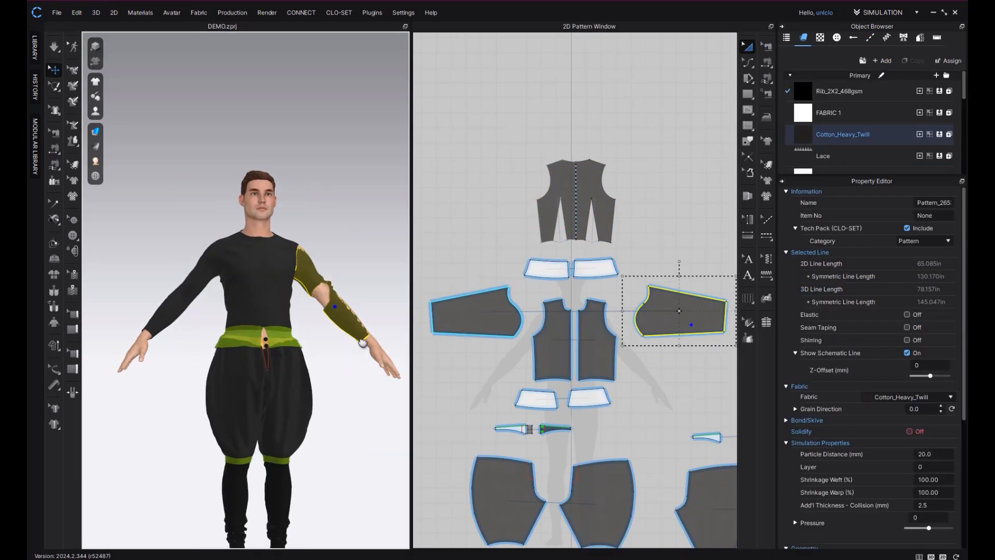
# Step: Adjust the linked sleeve patterns and simulate the garment again
pyautogui.rightClick(493, 318)
pyautogui.click(539, 174)
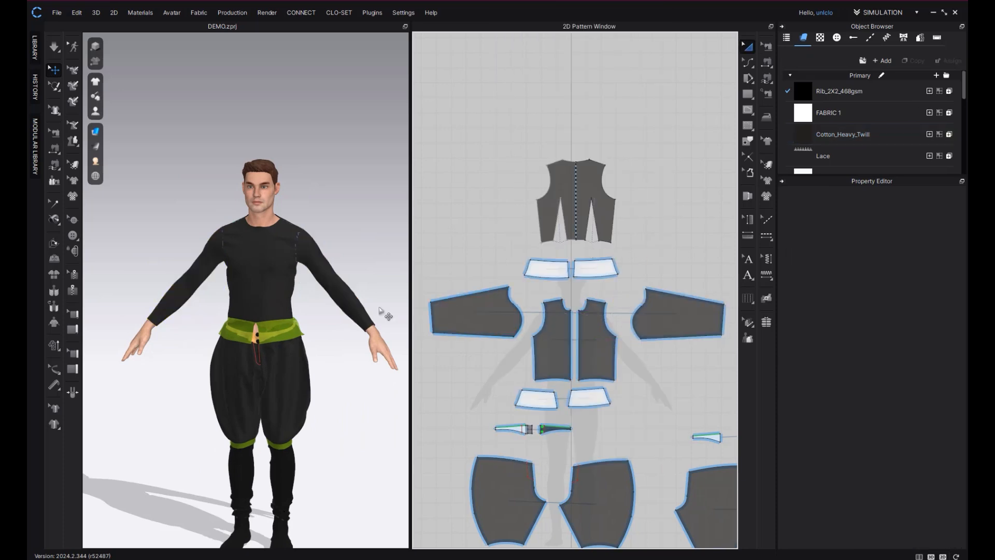
pyautogui.moveTo(479, 277); pyautogui.dragTo(479, 271)
pyautogui.press('space')
# Step: Pull the top's fabric into place around the shoulder and underarm during the simulation
pyautogui.moveTo(228, 324); pyautogui.dragTo(311, 319, button='right')
pyautogui.scroll(4, 250, 269)
pyautogui.moveTo(231, 265); pyautogui.dragTo(251, 269)
pyautogui.moveTo(156, 259); pyautogui.dragTo(140, 269)
pyautogui.moveTo(171, 363); pyautogui.dragTo(289, 389, button='right')
pyautogui.scroll(5, 288, 388)
pyautogui.press('space')
pyautogui.scroll(-4, 599, 373)
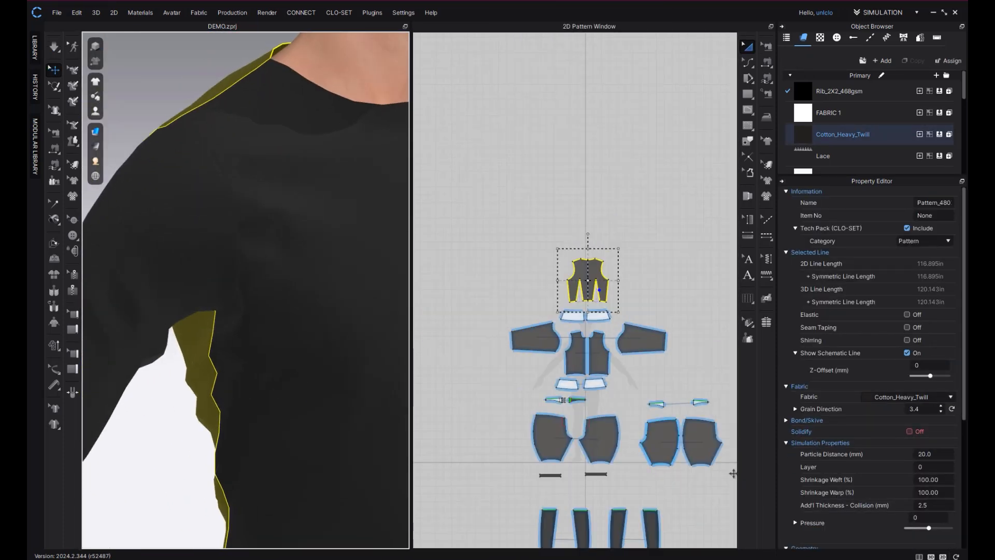
# Step: Offset the front bodice's armhole curve as one internal line at a distance of 1 in
pyautogui.scroll(9, 576, 353)
pyautogui.rightClick(548, 336)
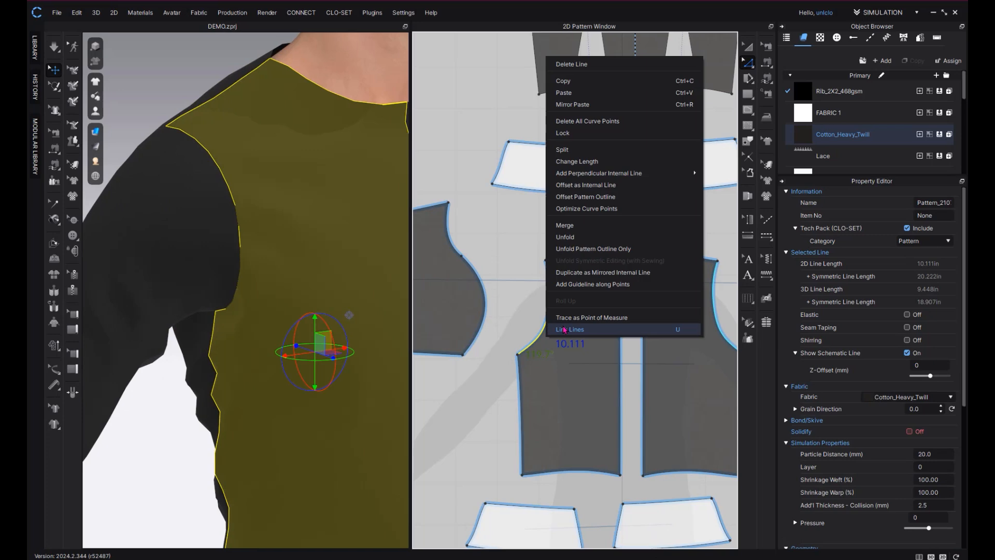
pyautogui.click(596, 186)
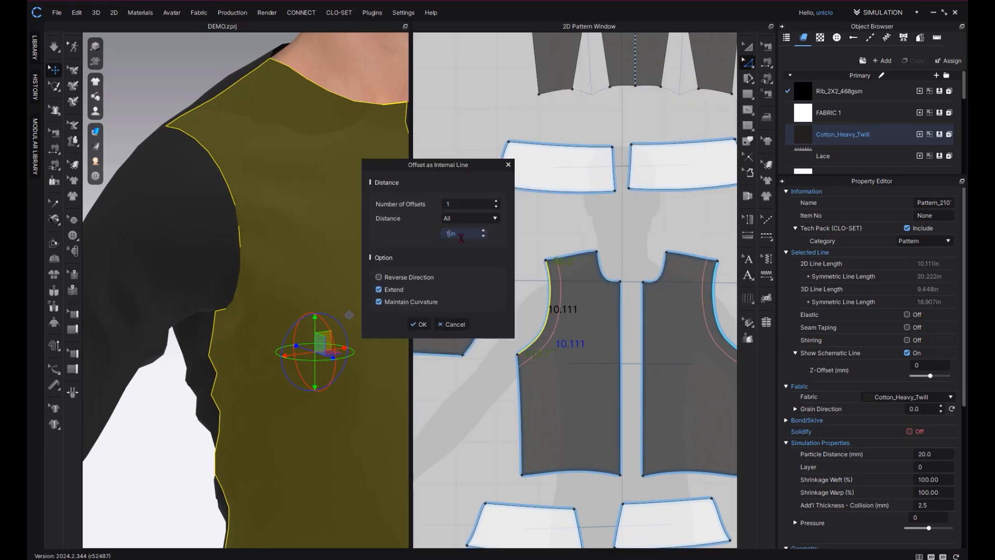
pyautogui.write('1')
pyautogui.press('Return')
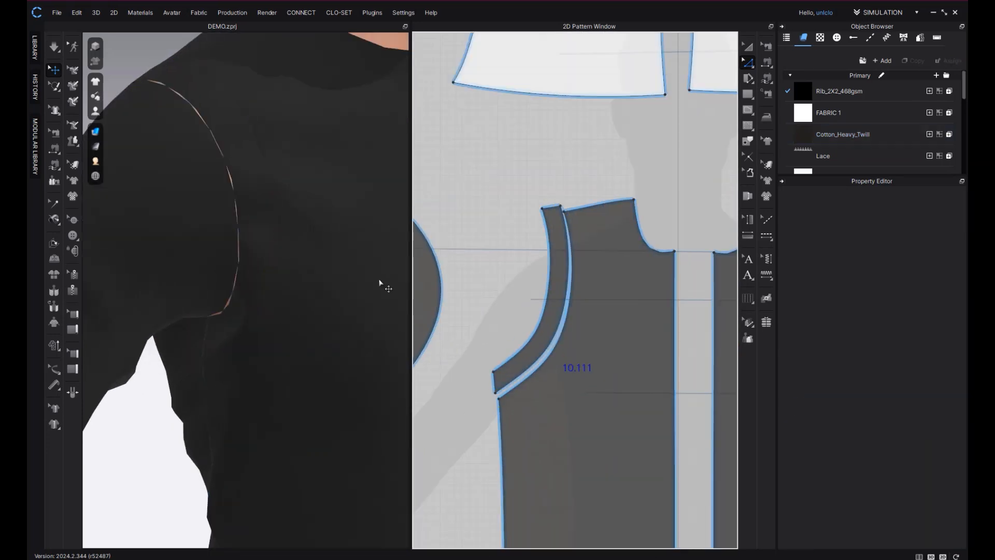
# Step: Offset the back bodice's armhole curve as an internal line
pyautogui.click(262, 242)
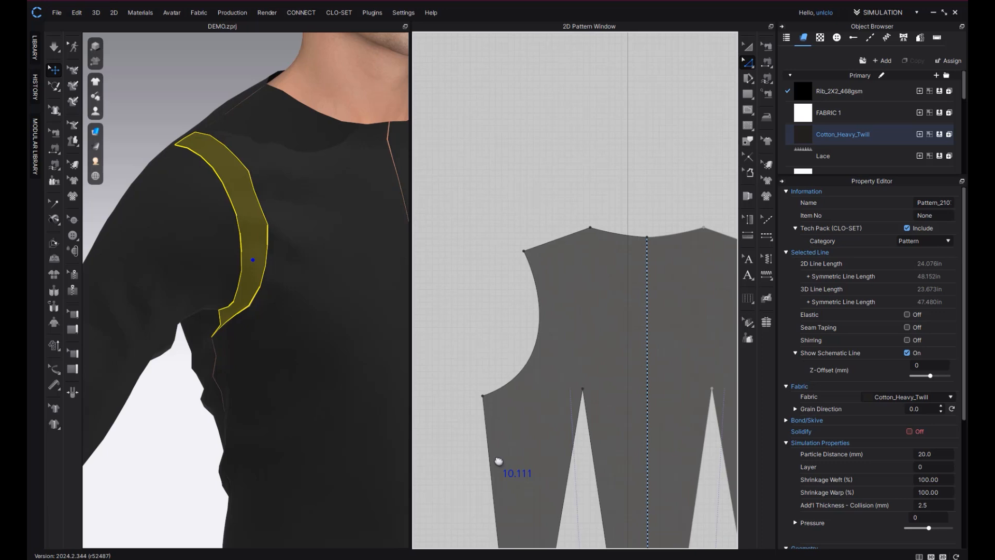
pyautogui.rightClick(530, 363)
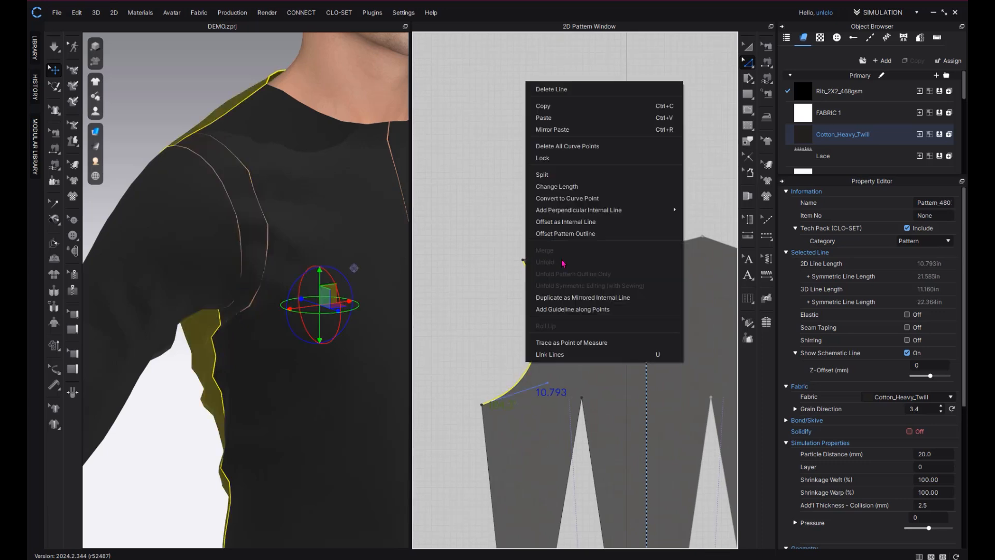
pyautogui.click(578, 212)
pyautogui.click(479, 341)
# Step: Position the three shoulder panels beside the avatar's upper arm and flip the middle panel over
pyautogui.scroll(-3, 311, 383)
pyautogui.scroll(-5, 490, 396)
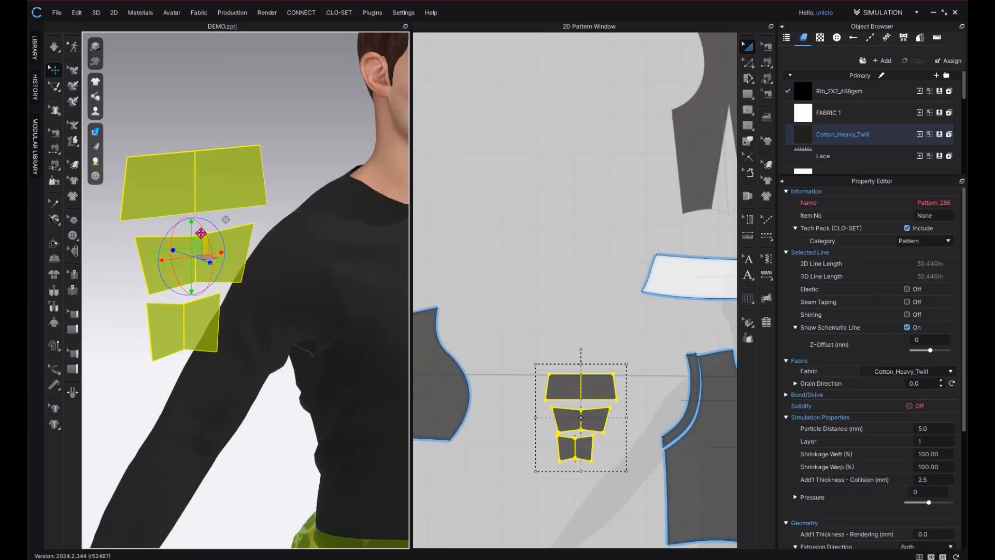
pyautogui.moveTo(197, 248); pyautogui.dragTo(218, 260, button='right')
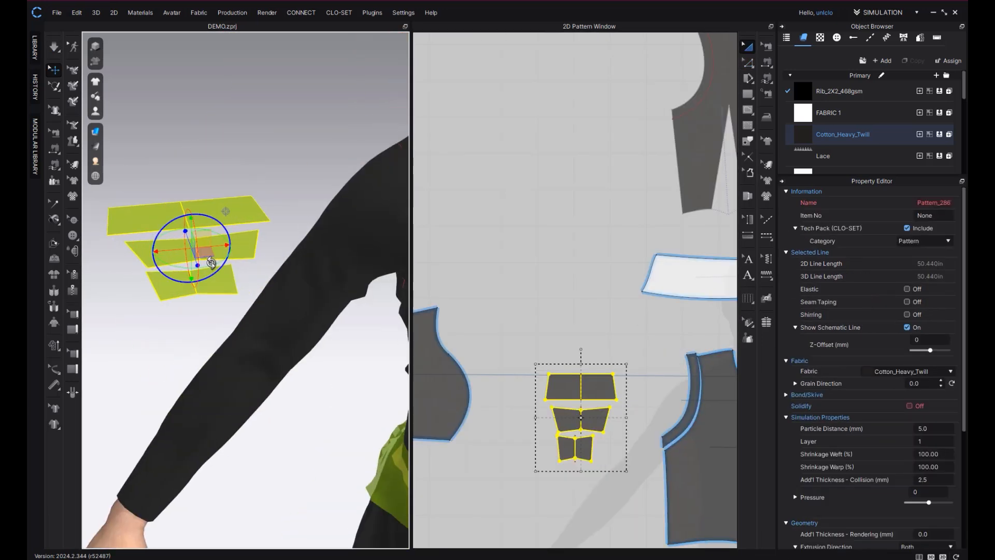
pyautogui.scroll(5, 217, 266)
pyautogui.moveTo(186, 297); pyautogui.dragTo(254, 282)
pyautogui.scroll(4, 290, 323)
pyautogui.moveTo(282, 333); pyautogui.dragTo(259, 309, button='right')
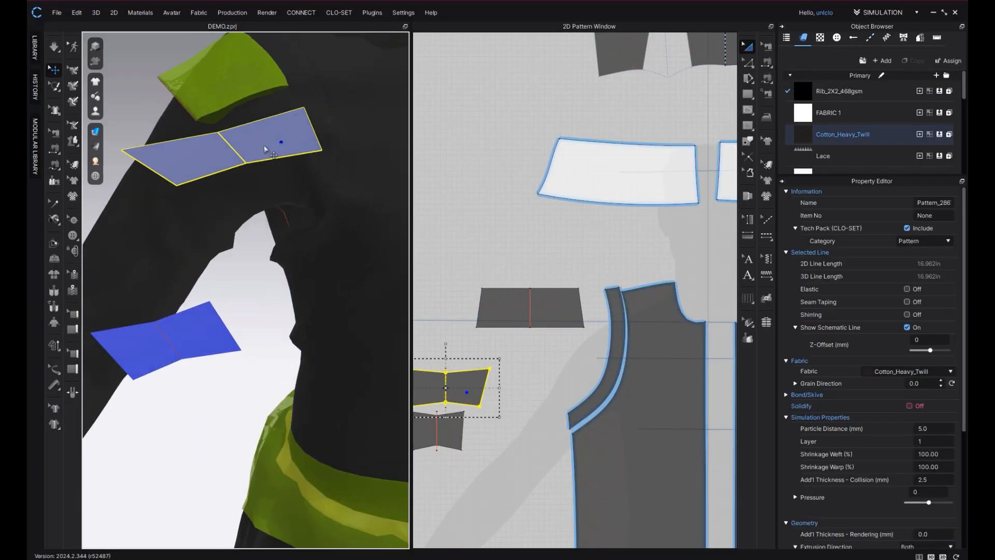
pyautogui.rightClick(267, 151)
pyautogui.click(271, 218)
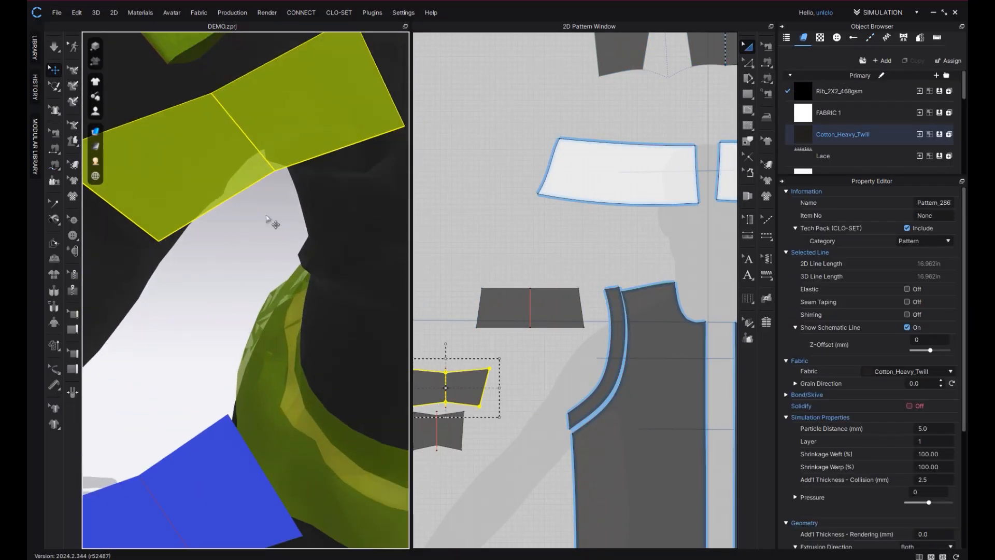
# Step: Sew the shoulder panels one below another to the front armhole strip and simulate them into place
pyautogui.scroll(3, 280, 259)
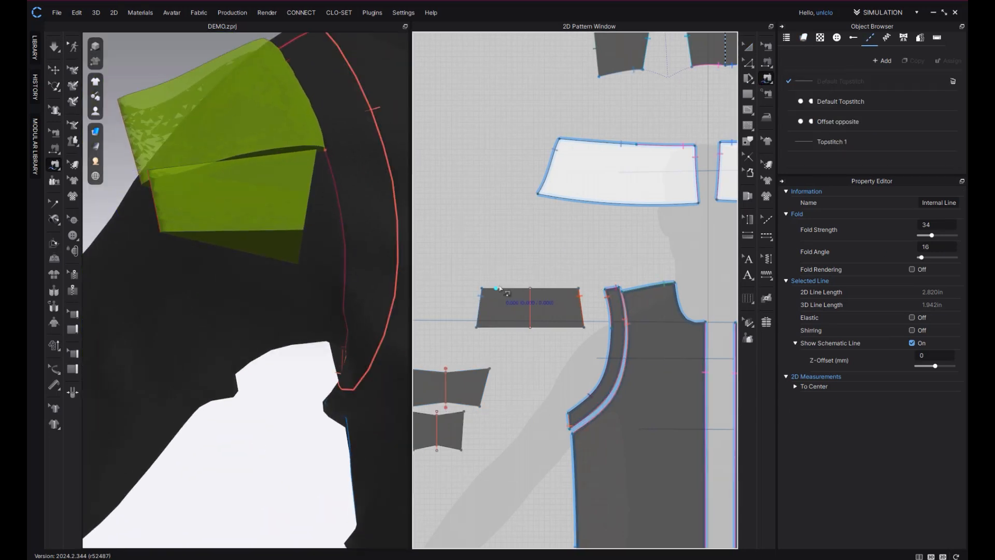
pyautogui.scroll(4, 645, 317)
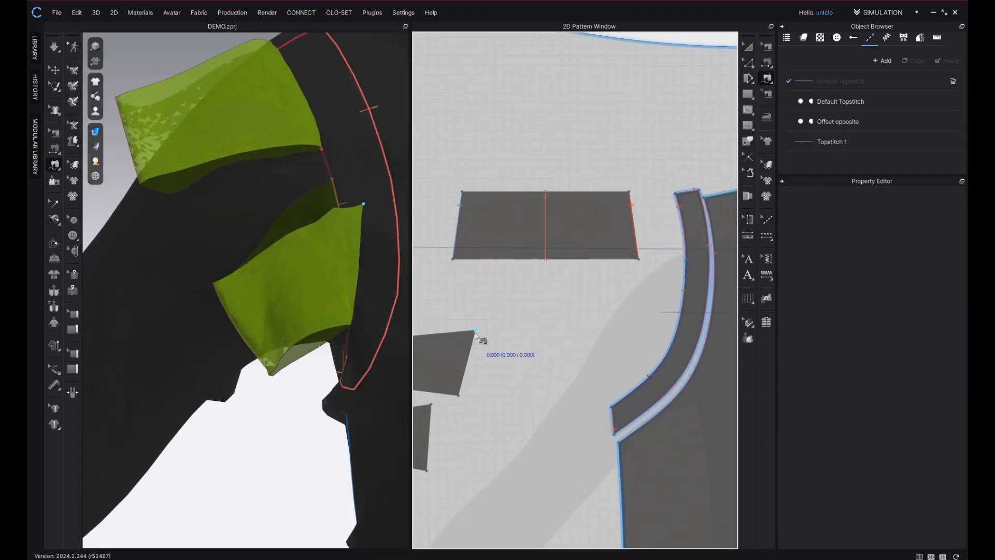
pyautogui.scroll(5, 680, 316)
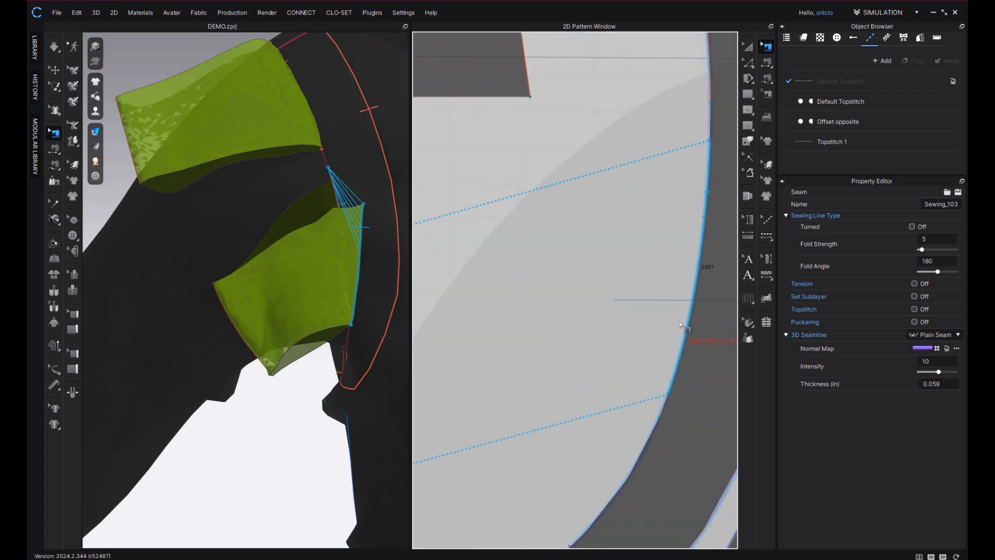
pyautogui.scroll(-5, 667, 423)
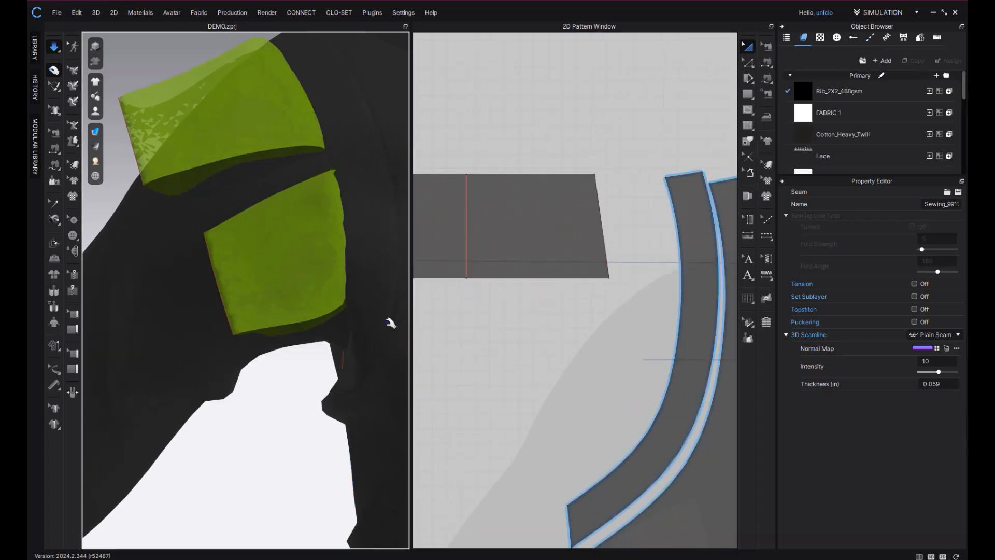
pyautogui.click(265, 307)
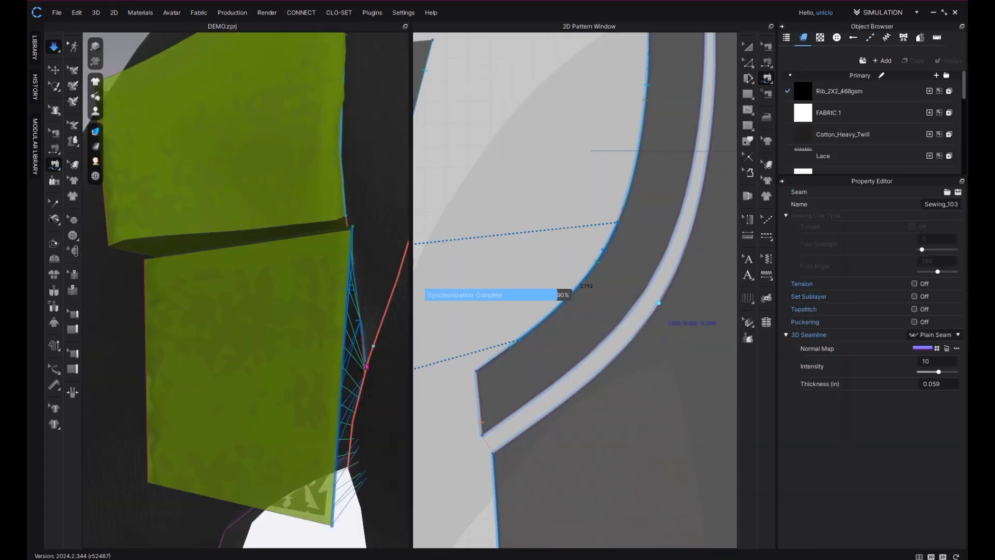
pyautogui.scroll(-10, 294, 371)
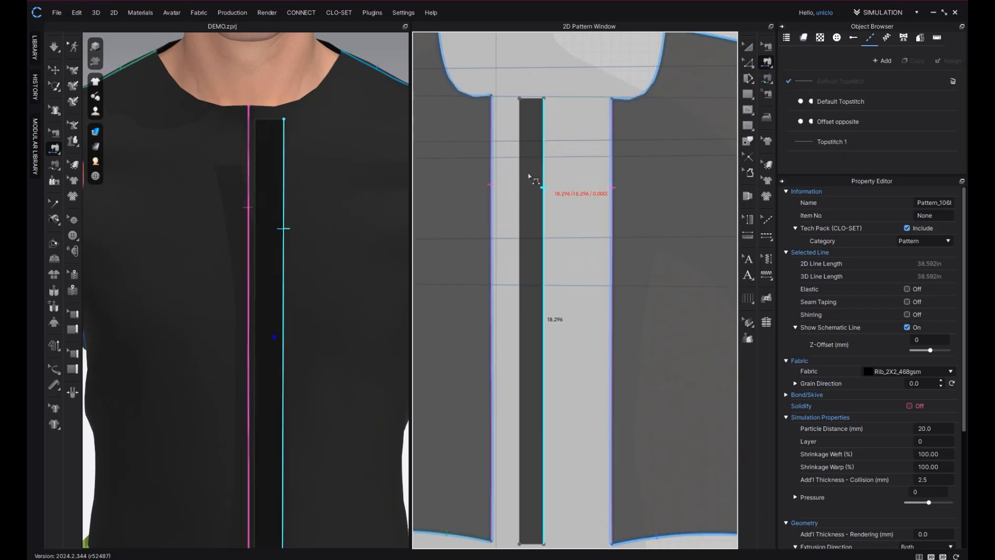
# Step: Sew the narrow placket strip to the front opening edge and to an internal line offset from the opposite edge, and simulate it
pyautogui.click(519, 179)
pyautogui.press('z')
pyautogui.rightClick(612, 285)
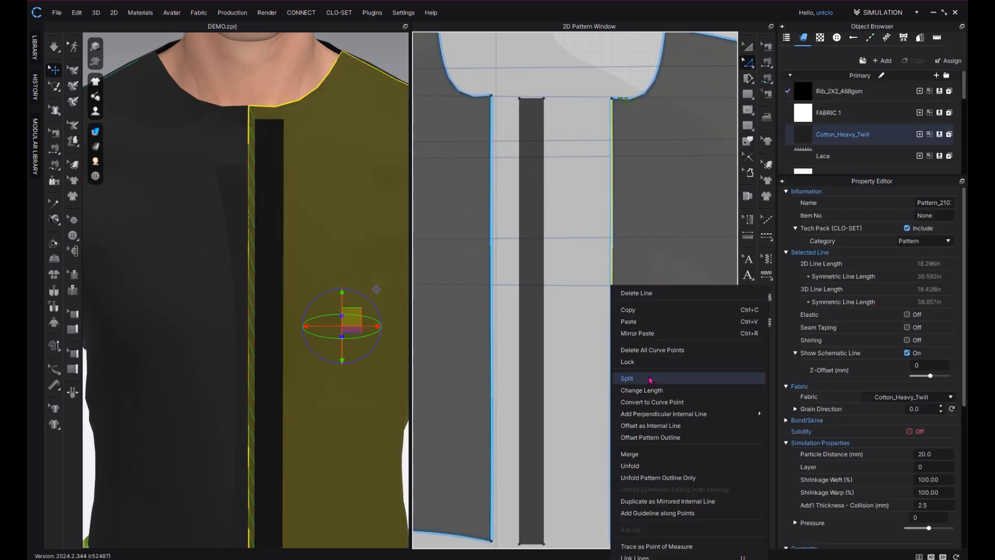
pyautogui.click(660, 423)
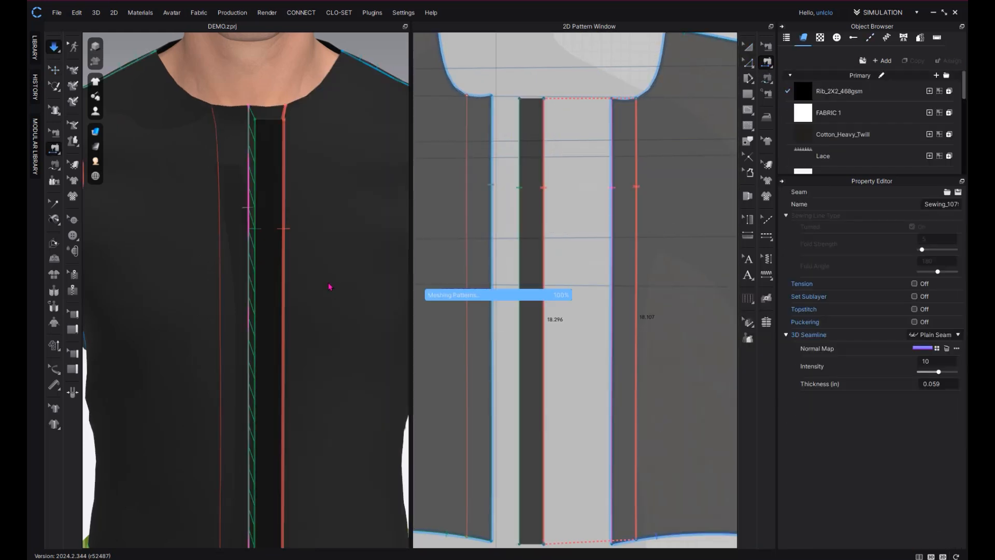
pyautogui.scroll(-5, 329, 286)
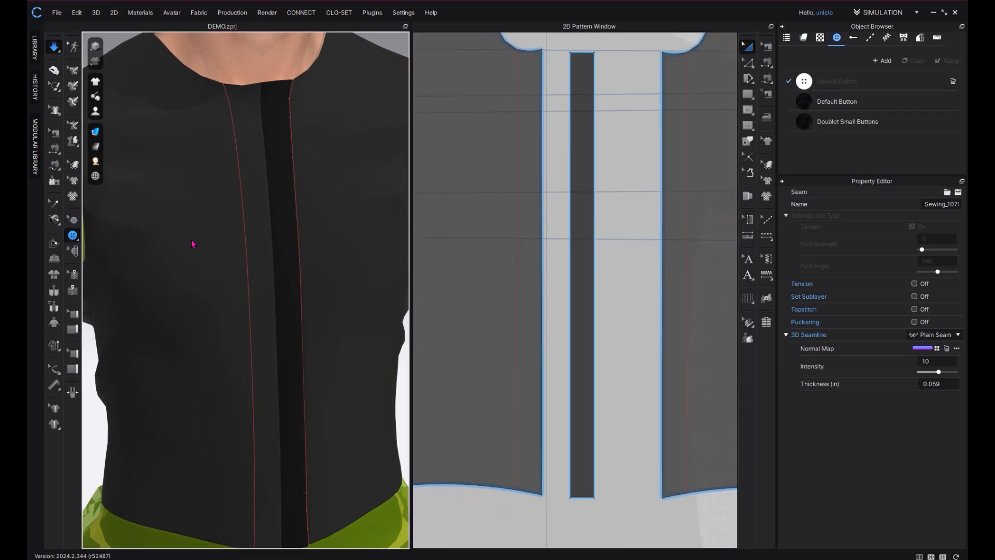
# Step: Place a Doublet Small Buttons button near the top of the placket strip and paste 16 evenly spaced copies down to the hem
pyautogui.click(847, 121)
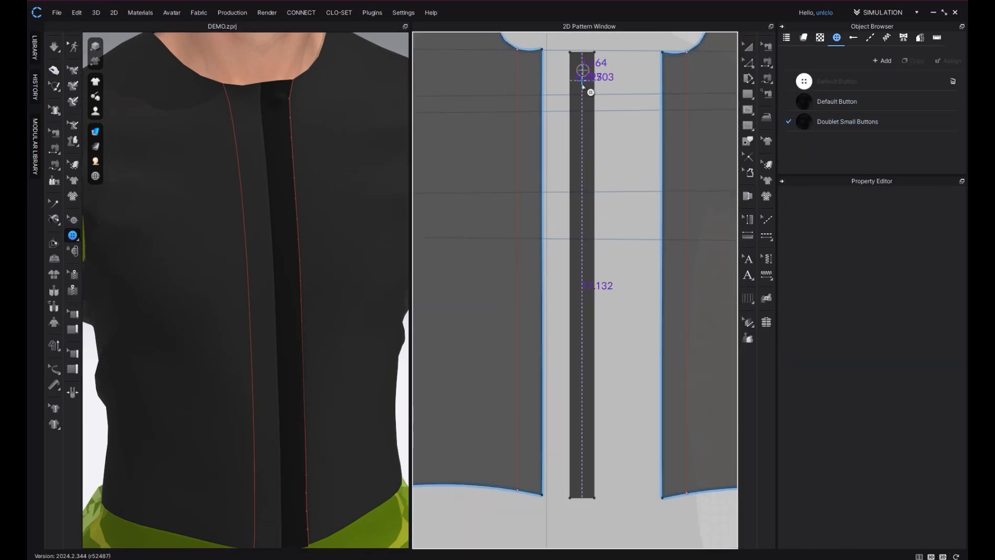
pyautogui.click(583, 70)
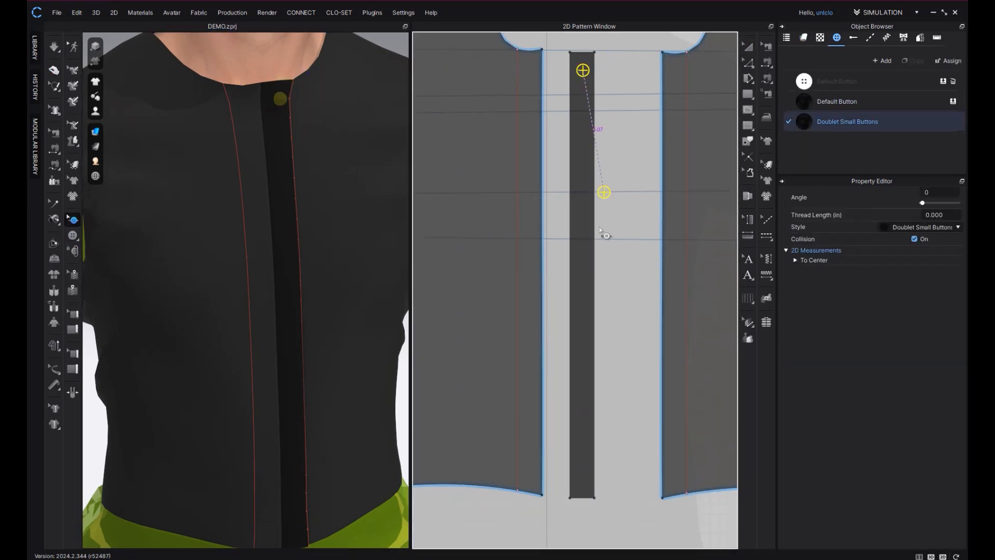
pyautogui.click(582, 485)
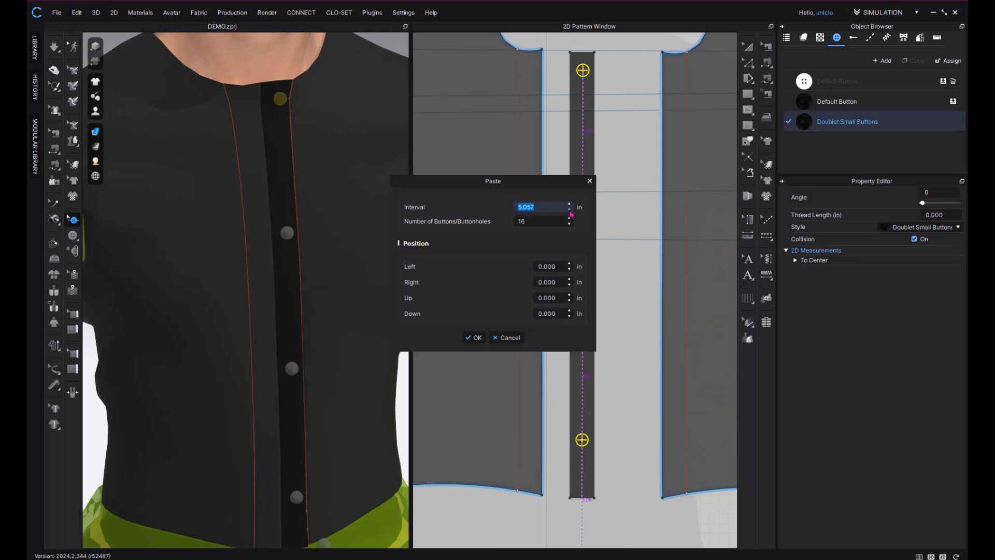
pyautogui.click(474, 337)
# Step: Simulate the buttoned placket, pull the front bodice's fabric along its edge and save the project
pyautogui.moveTo(329, 294); pyautogui.dragTo(344, 273, button='right')
pyautogui.click(922, 535)
pyautogui.press('space')
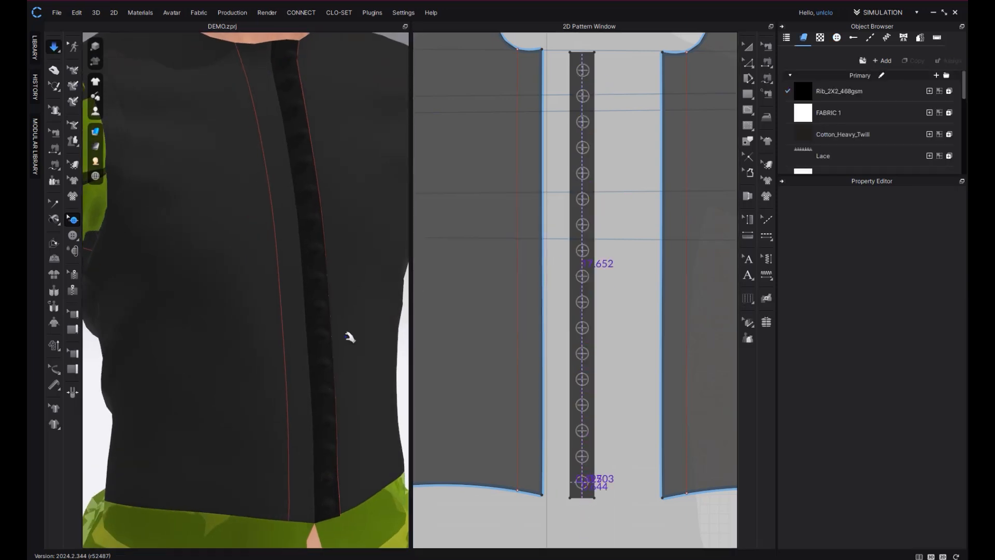
pyautogui.click(954, 502)
pyautogui.click(345, 370)
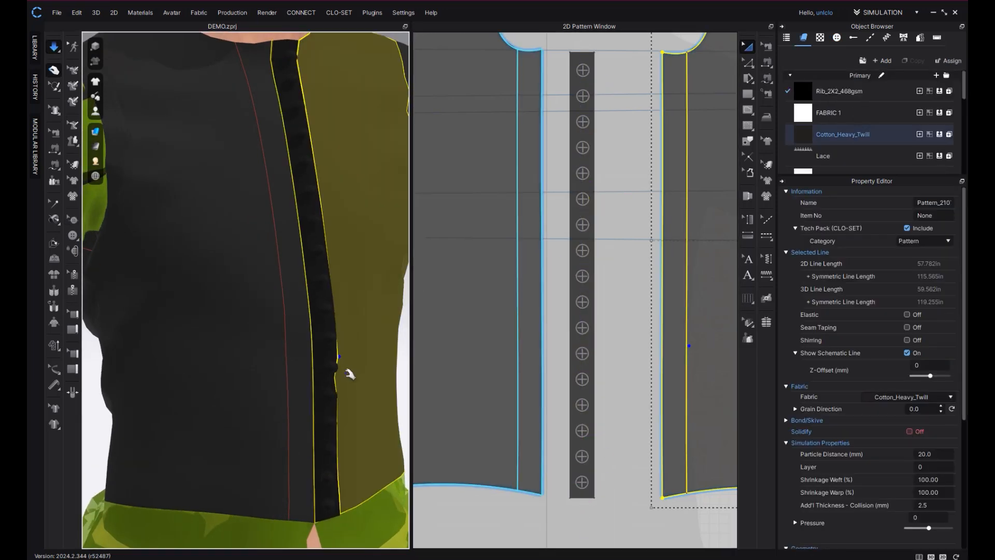
pyautogui.hotkey('ctrl', 's')
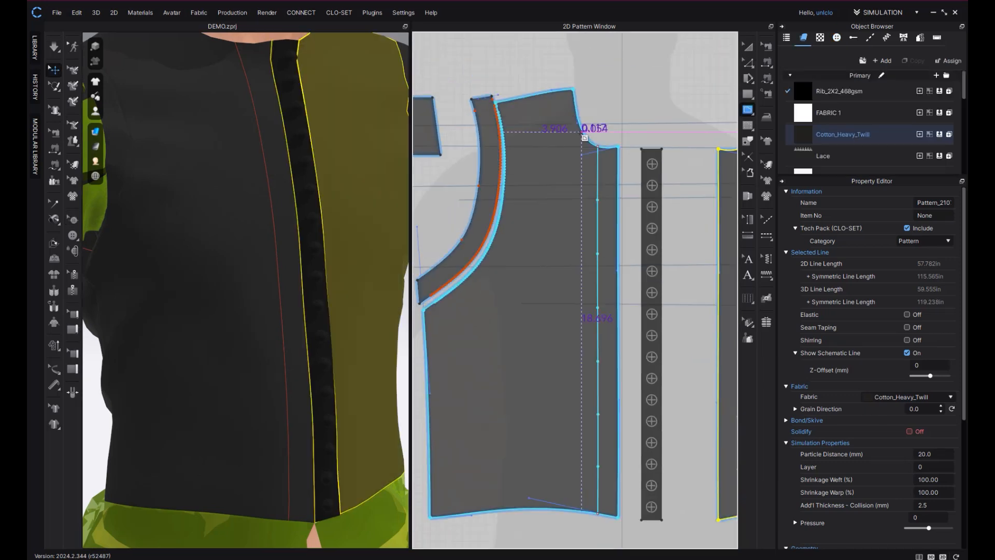
# Step: Draw two vertical internal lines on the front bodice, from the neckline to the hem and from the armhole to the hem
pyautogui.doubleClick(582, 512)
pyautogui.doubleClick(495, 511)
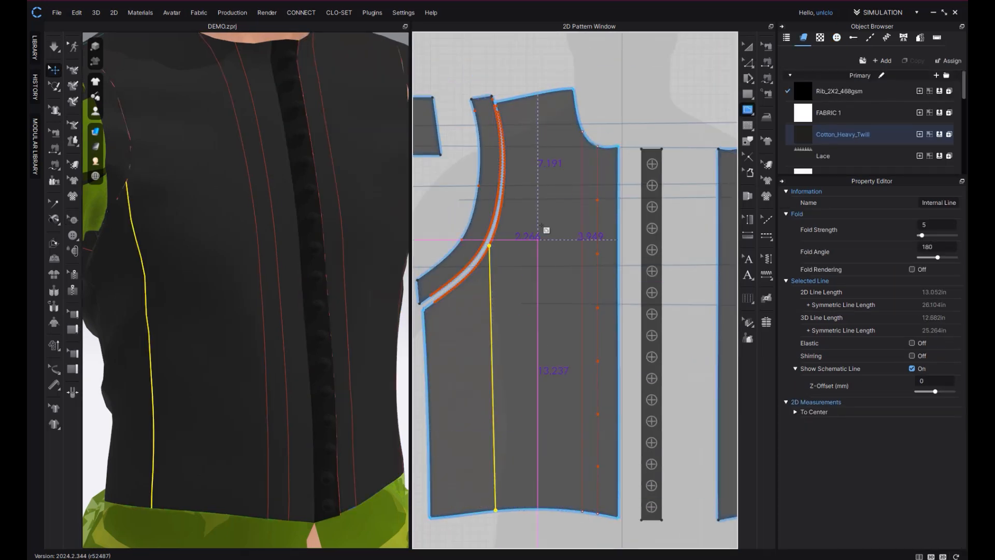
# Step: Draw a three-sided internal line on the front waist flap and shift its points to line up with the bodice seam line
pyautogui.scroll(-3, 540, 408)
pyautogui.moveTo(540, 408); pyautogui.dragTo(553, 318, button='middle')
pyautogui.scroll(2, 553, 321)
pyautogui.moveTo(158, 500); pyautogui.dragTo(185, 423, button='middle')
pyautogui.click(179, 428)
pyautogui.moveTo(474, 490); pyautogui.dragTo(527, 408, button='middle')
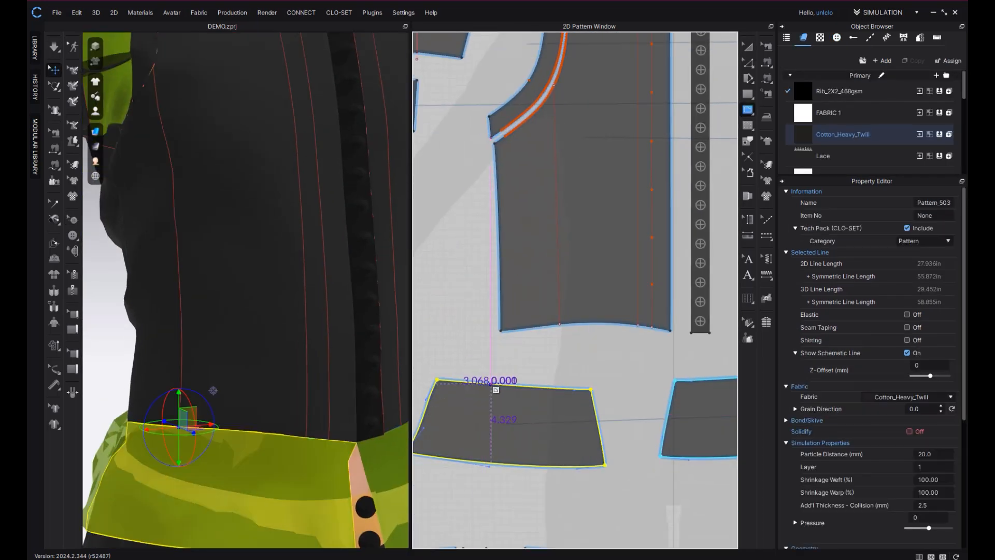
pyautogui.doubleClick(559, 391)
pyautogui.press('z')
pyautogui.moveTo(559, 416); pyautogui.dragTo(566, 416)
pyautogui.scroll(3, 560, 394)
pyautogui.moveTo(560, 382); pyautogui.dragTo(568, 383)
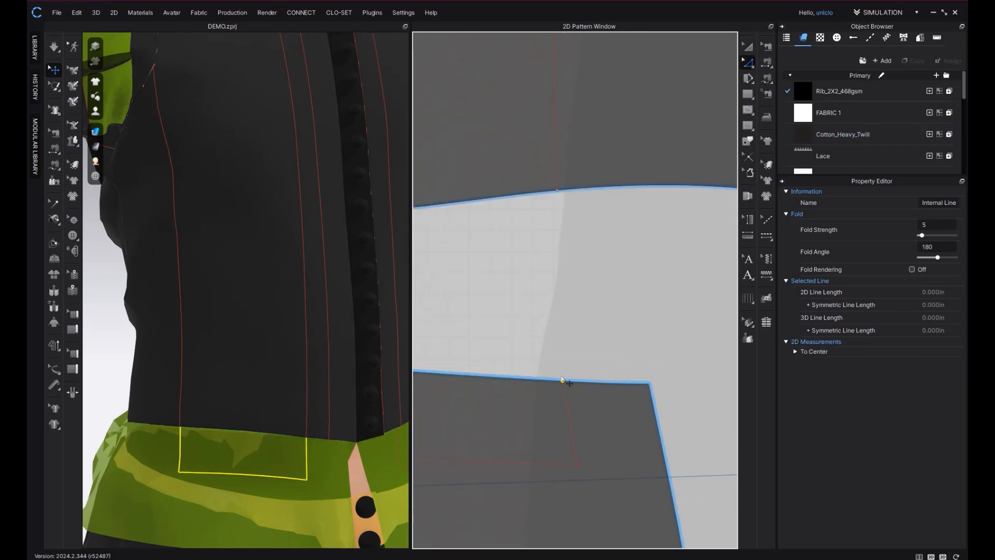
# Step: Apply Default Topstitch to the internal lines and armhole seam of the front bodice and to the waist flap's outline
pyautogui.scroll(-5, 555, 439)
pyautogui.click(836, 37)
pyautogui.click(870, 37)
pyautogui.click(841, 102)
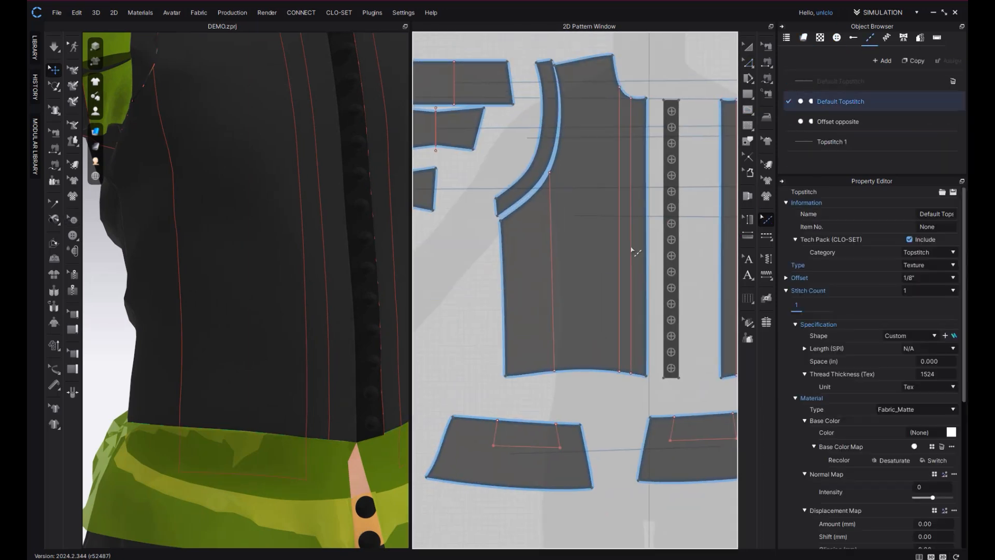
pyautogui.click(632, 267)
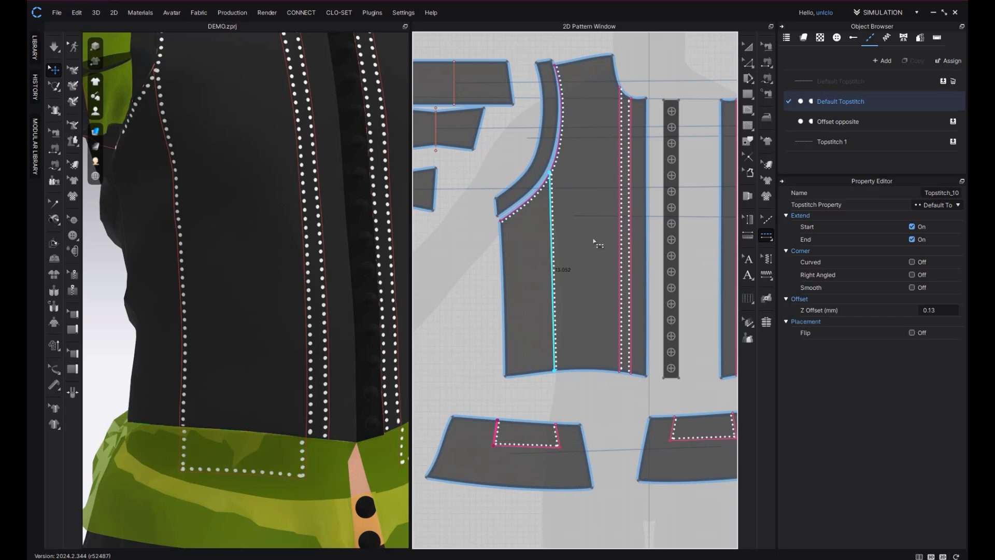
# Step: Offset the front neckline as an internal line and add Default Topstitch along it
pyautogui.press('z')
pyautogui.rightClick(624, 95)
pyautogui.click(679, 249)
pyautogui.click(471, 340)
pyautogui.press('k')
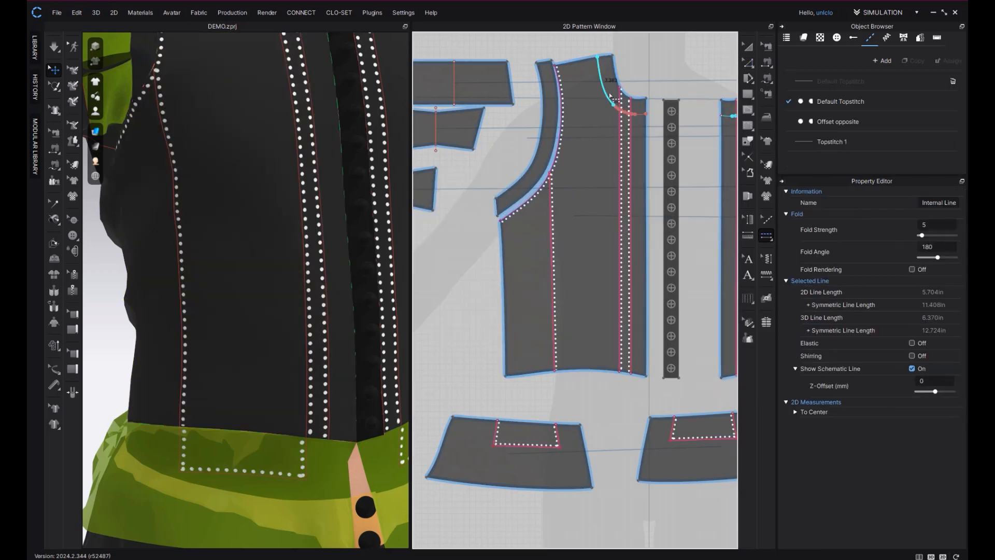
pyautogui.scroll(4, 611, 104)
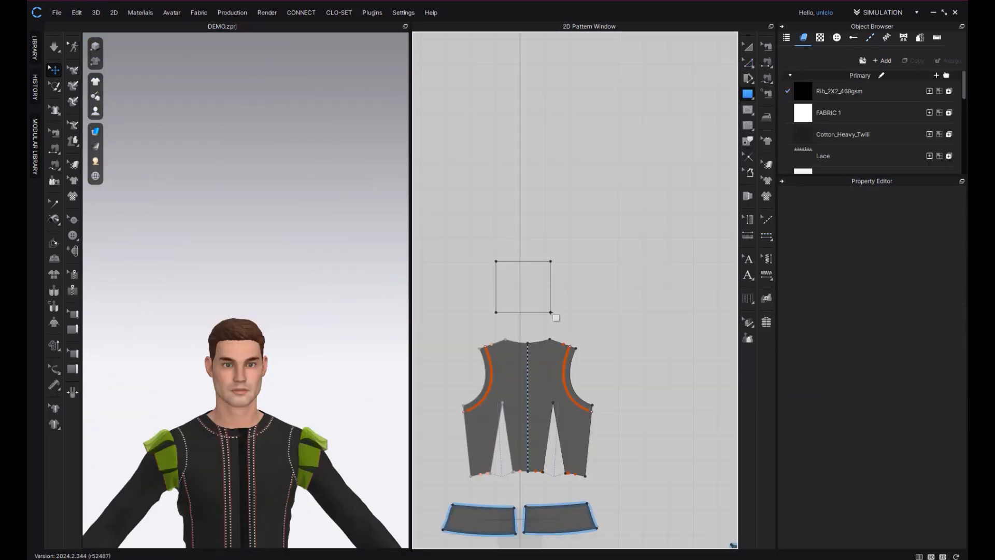
# Step: Create a square pattern of about 8.75 in with FABRIC 1 above the back bodice and a wider rectangle above it
pyautogui.click(791, 102)
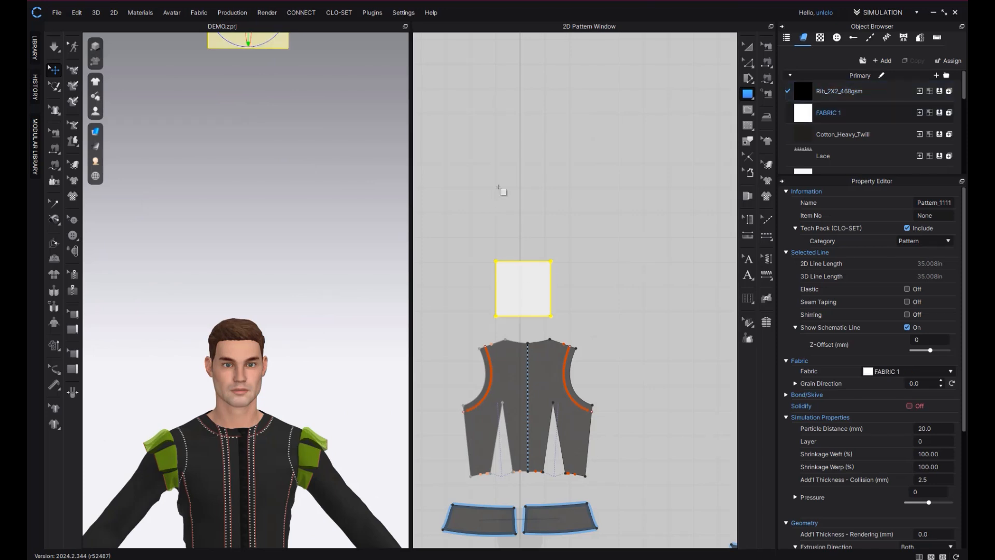
pyautogui.moveTo(494, 188); pyautogui.dragTo(614, 251)
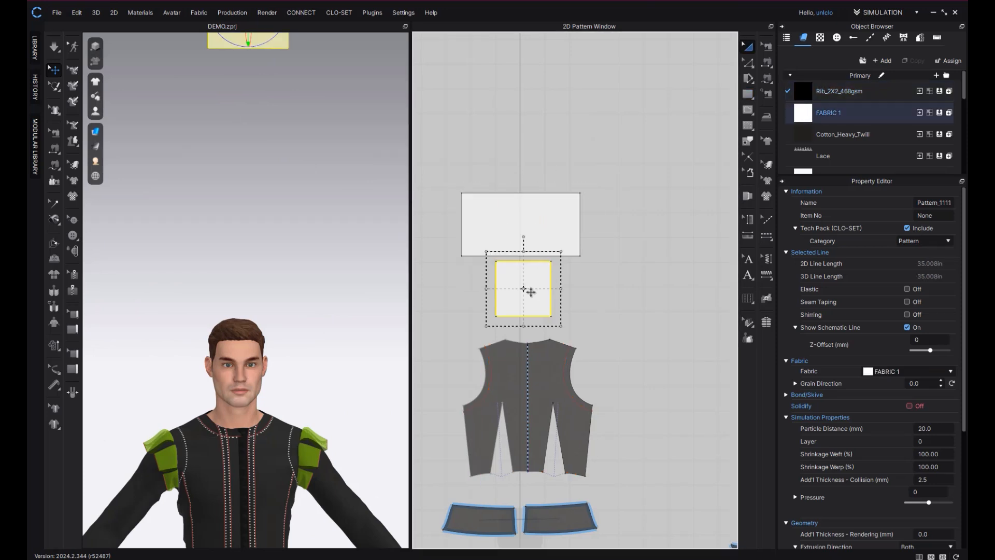
pyautogui.scroll(3, 524, 285)
# Step: Add a circle with a 2 in radius at the square's centre and turn it into a hole
pyautogui.click(747, 109)
pyautogui.click(534, 297)
pyautogui.moveTo(492, 122); pyautogui.dragTo(319, 116)
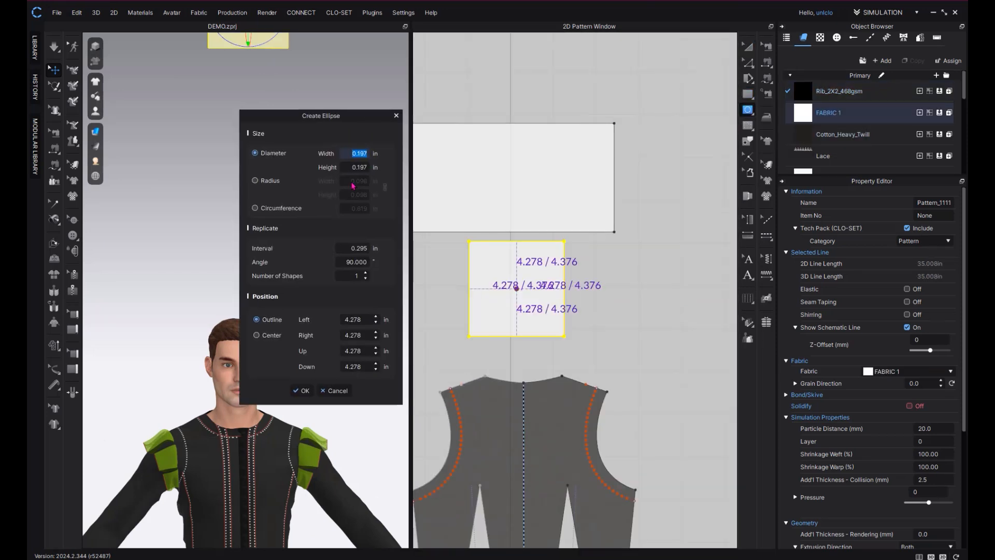
pyautogui.click(350, 183)
pyautogui.write('2')
pyautogui.click(300, 391)
pyautogui.press('a')
pyautogui.rightClick(517, 308)
pyautogui.click(533, 204)
pyautogui.scroll(3, 544, 293)
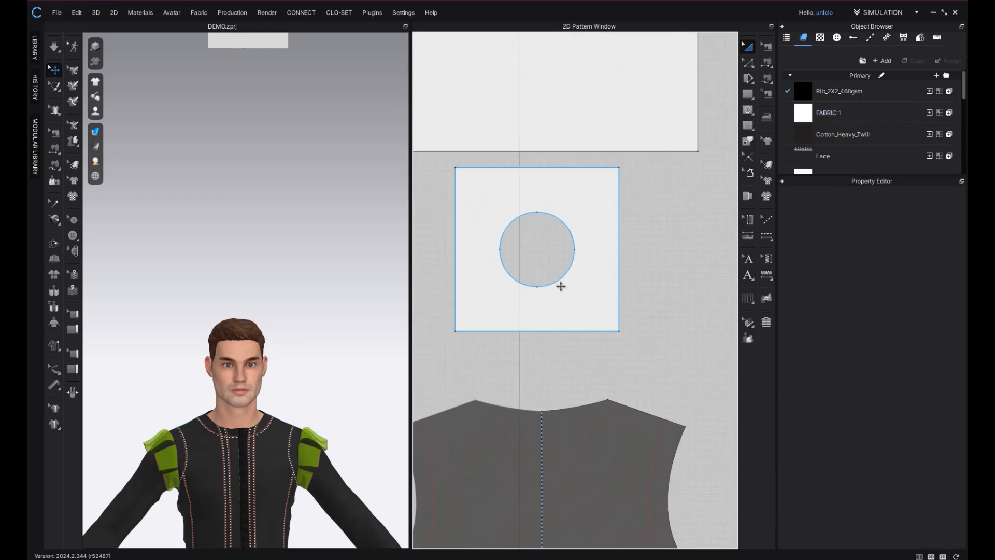
# Step: Draw an internal line from the neck hole to the square's lower edge, cut along it and nudge the slit's edge apart
pyautogui.doubleClick(537, 331)
pyautogui.press('z')
pyautogui.rightClick(543, 319)
pyautogui.click(563, 148)
pyautogui.scroll(4, 541, 326)
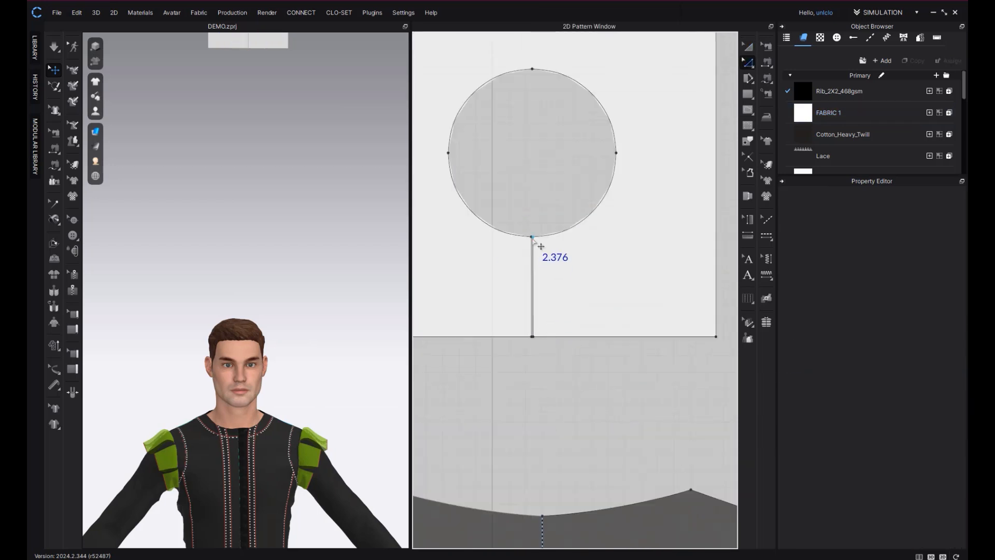
pyautogui.moveTo(538, 294); pyautogui.dragTo(548, 299)
pyautogui.scroll(-6, 542, 326)
# Step: Move the square collar down in the 3D view and place it around the avatar's neck above the shoulders
pyautogui.moveTo(313, 169); pyautogui.dragTo(358, 243, button='middle')
pyautogui.moveTo(288, 46); pyautogui.dragTo(288, 391)
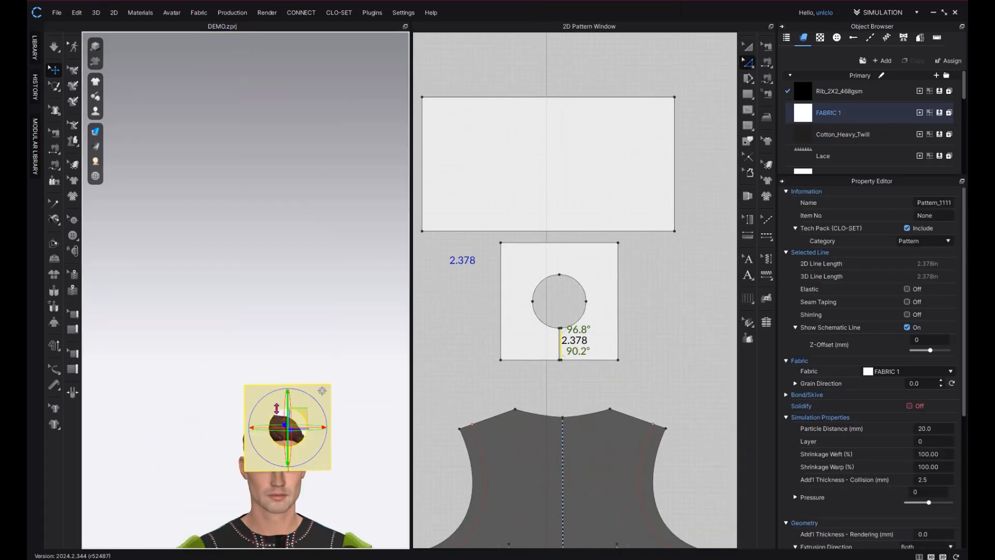
pyautogui.scroll(4, 282, 414)
pyautogui.moveTo(259, 331); pyautogui.dragTo(298, 334, button='right')
pyautogui.moveTo(290, 363); pyautogui.dragTo(301, 285, button='middle')
pyautogui.scroll(-5, 302, 285)
pyautogui.moveTo(263, 233); pyautogui.dragTo(196, 349)
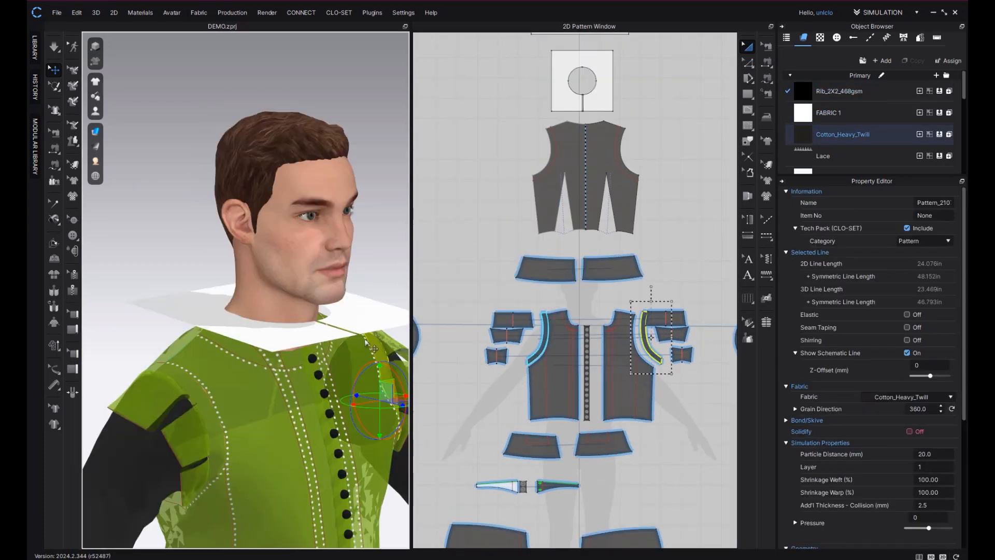
# Step: Cut the wide rectangle above the square collar along its peaked and horizontal internal lines, separating a triangle, two curved side pieces and an upper rectangle
pyautogui.scroll(4, 539, 218)
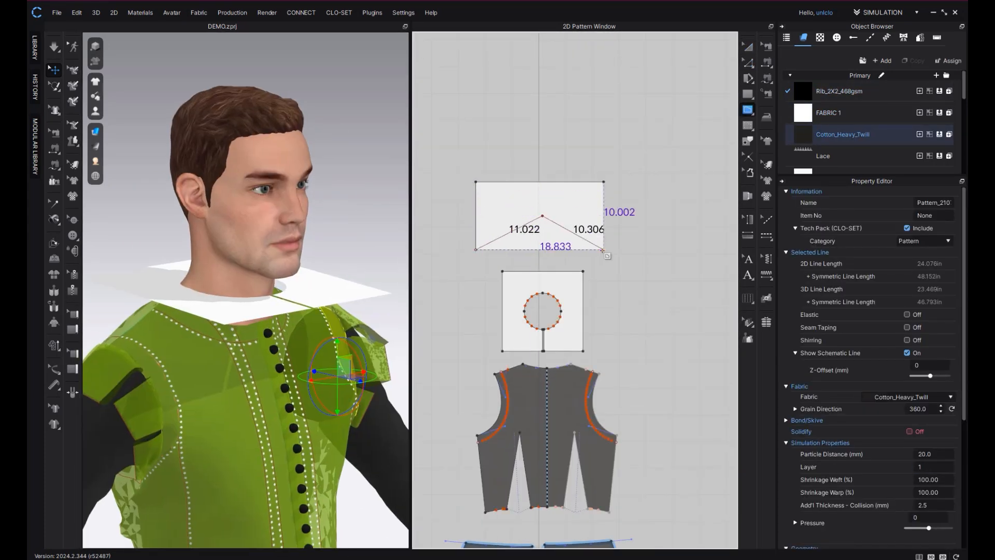
pyautogui.rightClick(520, 229)
pyautogui.click(535, 362)
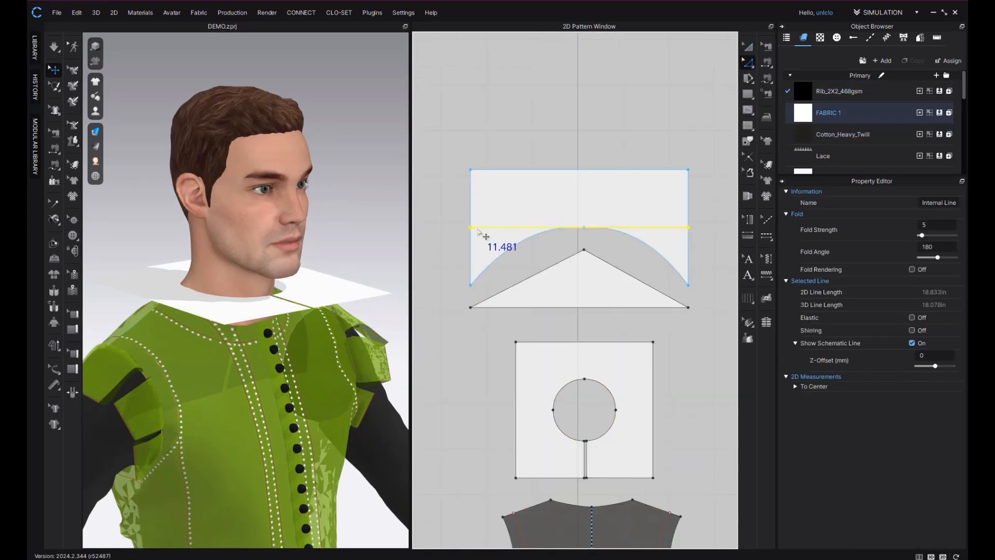
pyautogui.rightClick(478, 227)
pyautogui.click(530, 397)
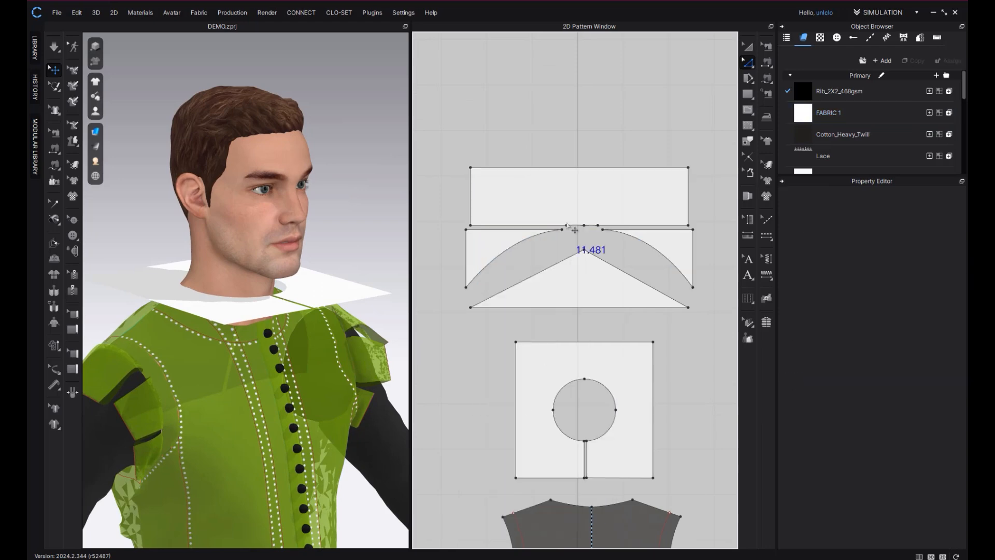
# Step: Reduce the separated upper rectangle's height to a narrow full-width strip just above the two curved side pieces
pyautogui.press('a')
pyautogui.click(483, 200)
pyautogui.moveTo(580, 192); pyautogui.dragTo(580, 203)
pyautogui.moveTo(626, 215); pyautogui.dragTo(626, 198)
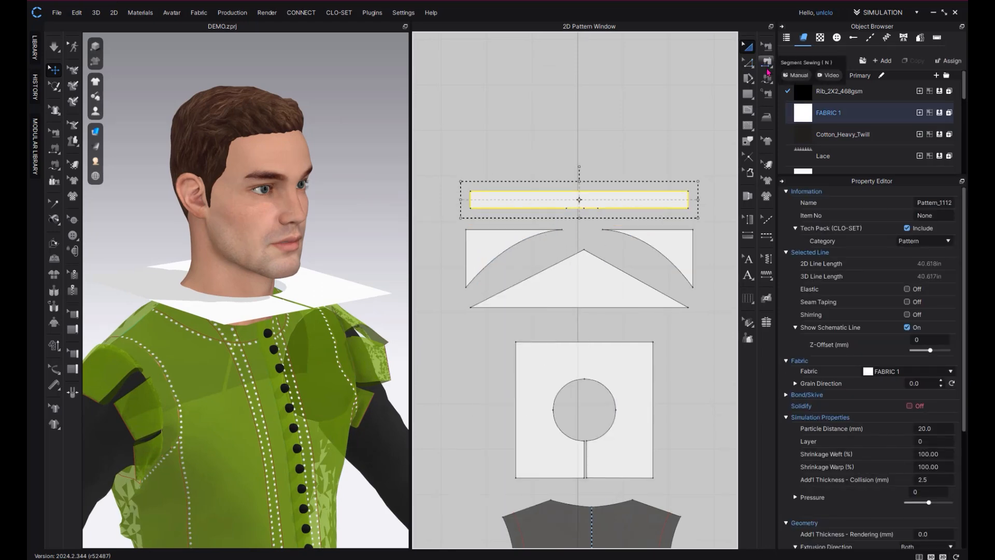
# Step: Sew the strip's lower edge to the upper edges of the curved side pieces, and the neck hole's edge to the triangle's base
pyautogui.click(767, 78)
pyautogui.click(766, 46)
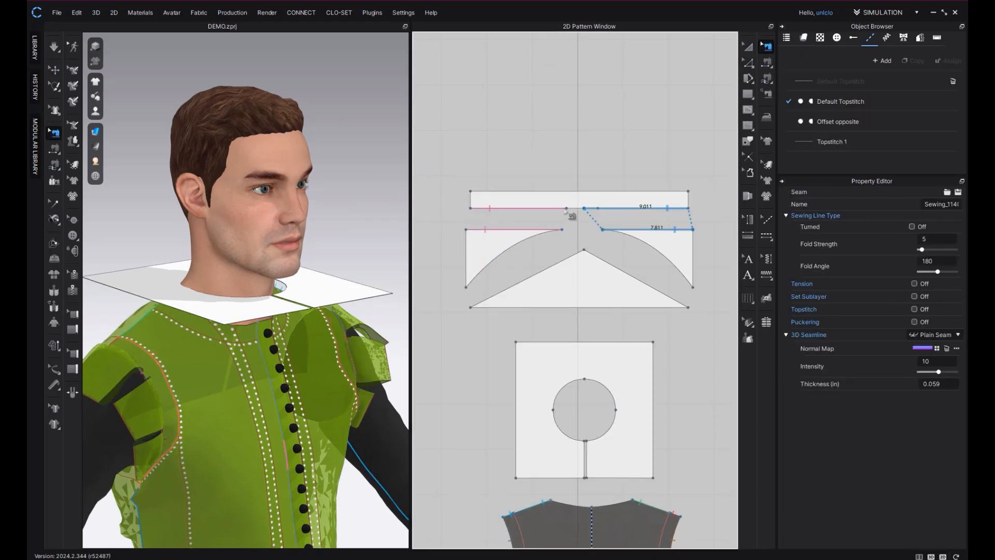
pyautogui.press('a')
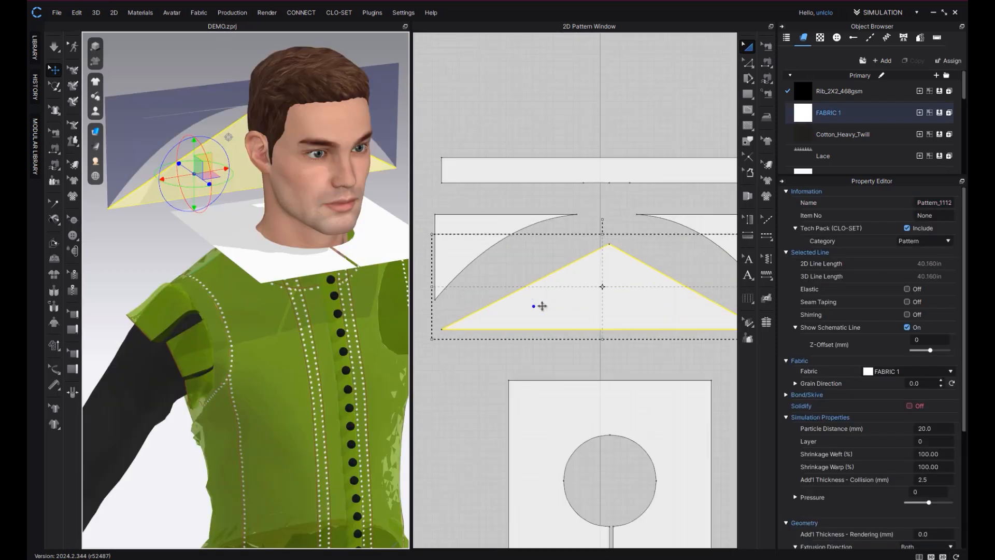
pyautogui.click(767, 80)
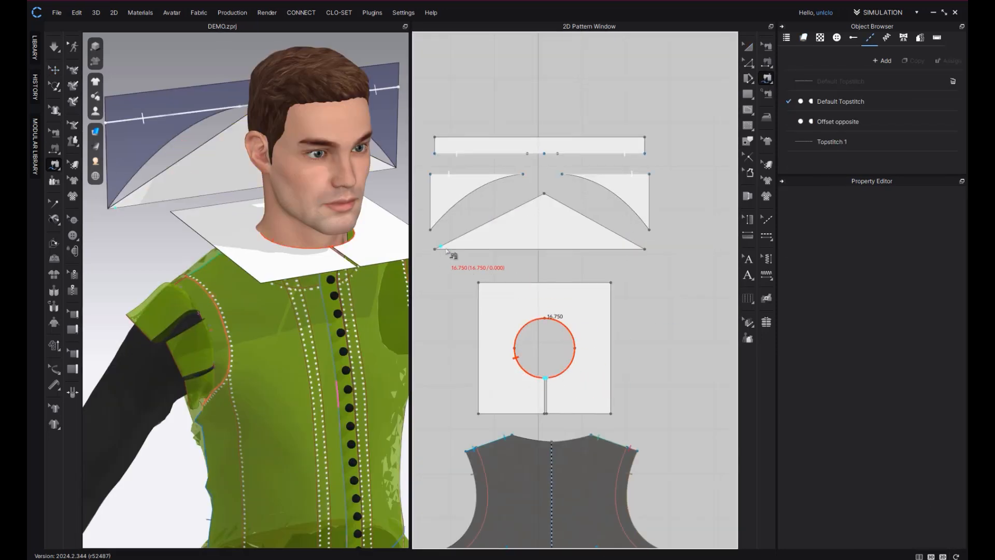
pyautogui.click(645, 253)
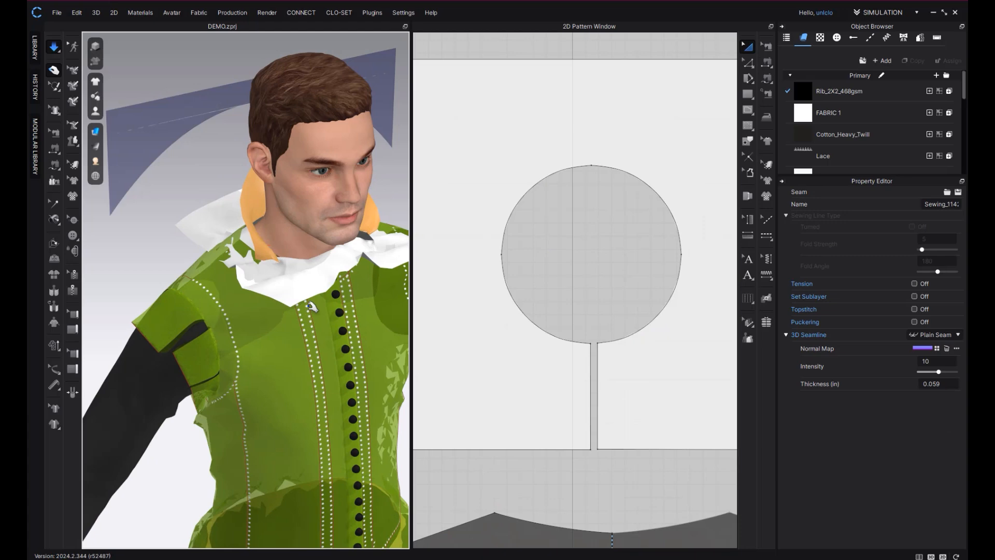
# Step: Pull the draped white square collar down at the front of the neck during simulation to settle it at the doublet neckline
pyautogui.moveTo(355, 315); pyautogui.dragTo(330, 303, button='right')
pyautogui.moveTo(313, 266); pyautogui.dragTo(327, 299)
pyautogui.moveTo(328, 299); pyautogui.dragTo(332, 297, button='right')
pyautogui.moveTo(317, 271); pyautogui.dragTo(347, 284)
pyautogui.moveTo(347, 284); pyautogui.dragTo(333, 270, button='right')
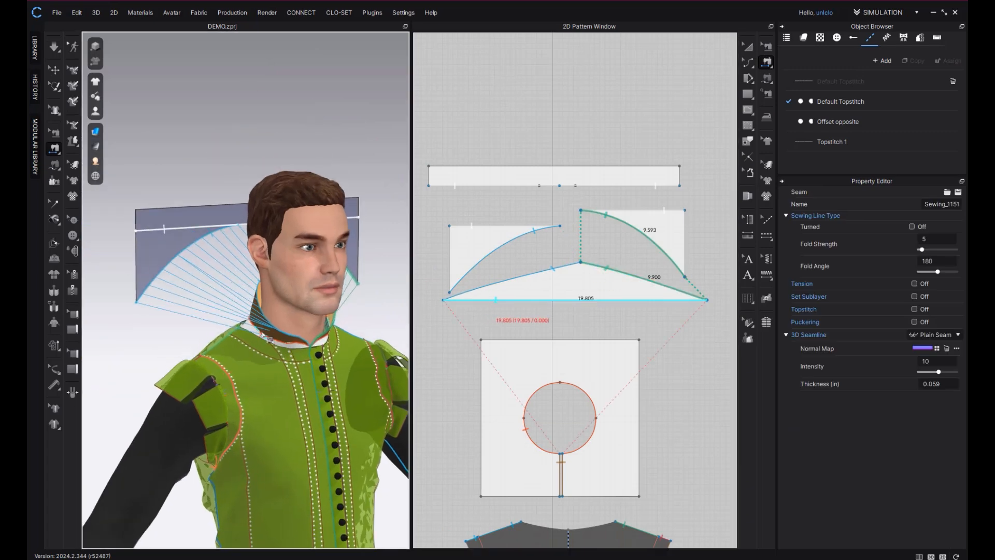
# Step: Activate the two curved side pieces and simulate them onto the collar around the avatar's neck
pyautogui.rightClick(349, 379)
pyautogui.click(353, 250)
pyautogui.press('space')
pyautogui.moveTo(242, 309); pyautogui.dragTo(211, 316, button='right')
pyautogui.press('space')
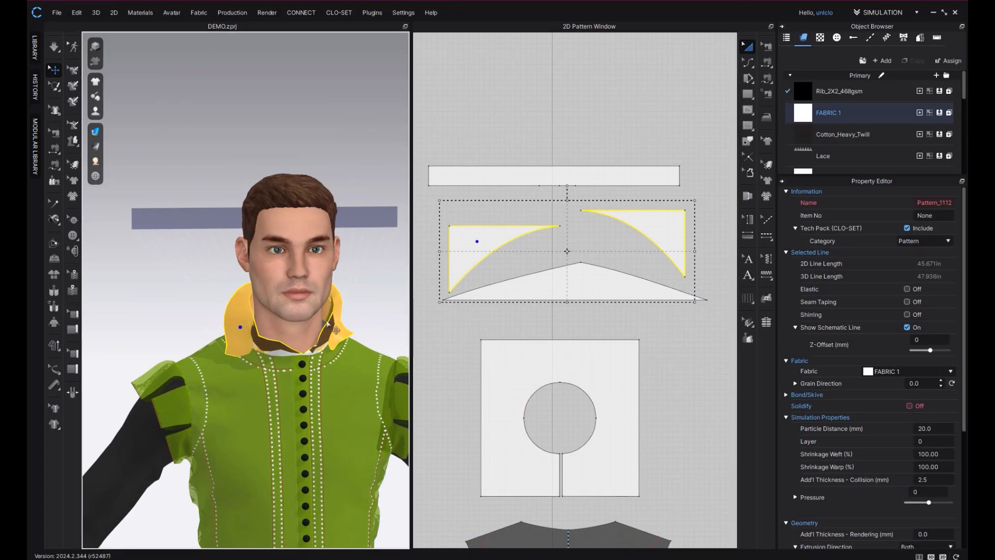
# Step: Set the simulation layer of both curved collar side pieces to 3
pyautogui.click(328, 323)
pyautogui.click(381, 309)
pyautogui.click(233, 334)
pyautogui.keyDown('shift'); pyautogui.click(340, 329); pyautogui.keyUp('shift')
pyautogui.click(925, 442)
pyautogui.write('3')
pyautogui.press('Return')
pyautogui.click(500, 330)
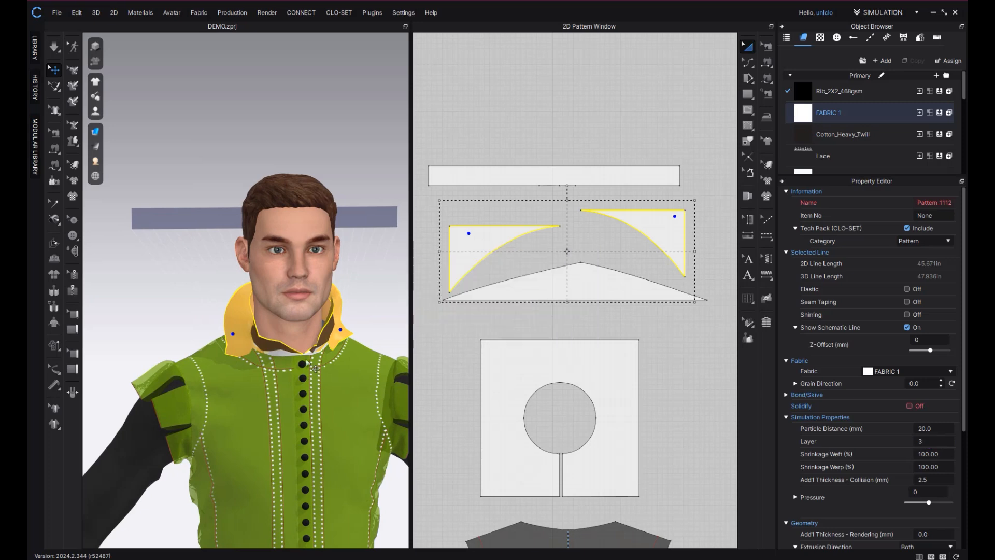
# Step: Simulate the layered side pieces, activate the narrow strip behind the head and drape it onto the collar's outer edge
pyautogui.press('space')
pyautogui.rightClick(353, 219)
pyautogui.click(380, 70)
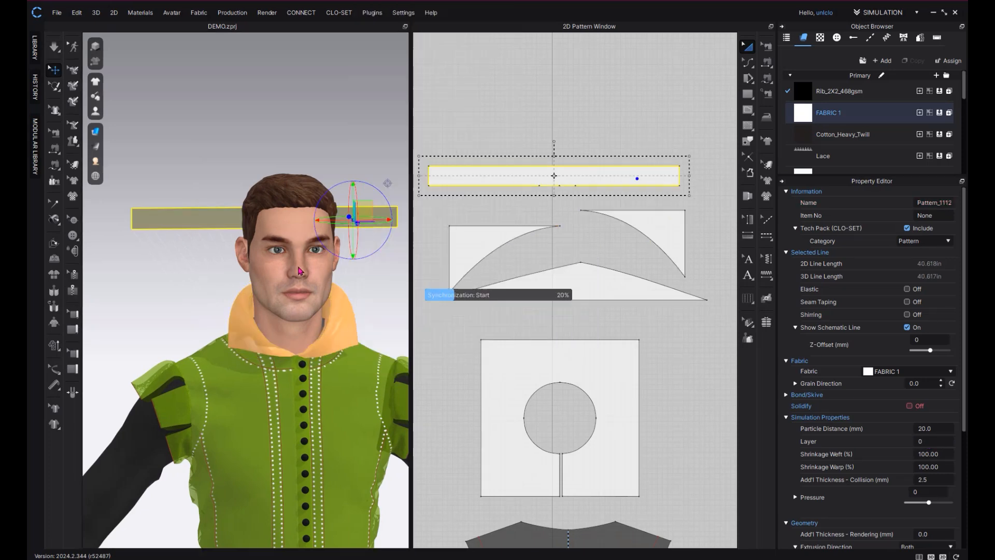
pyautogui.press('space')
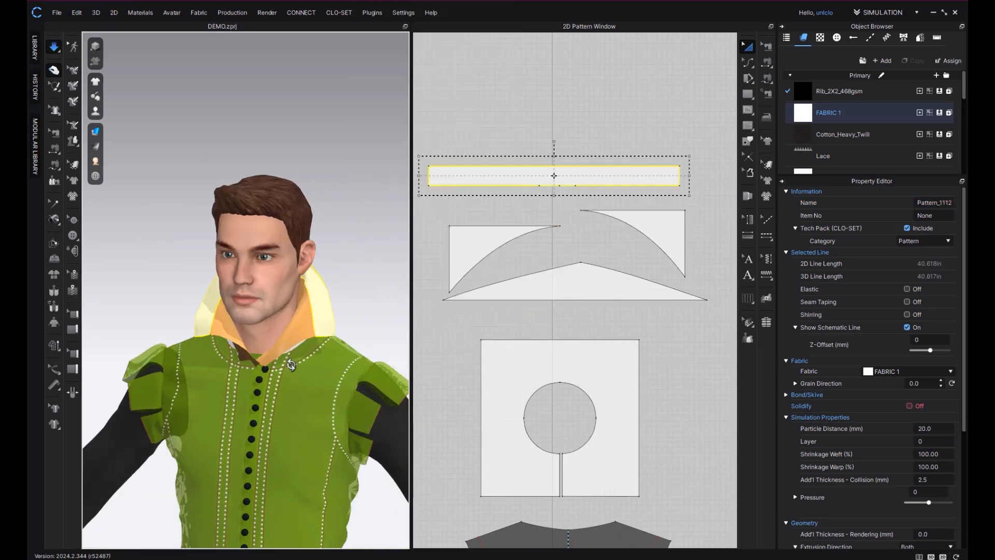
pyautogui.moveTo(449, 422); pyautogui.dragTo(475, 458, button='middle')
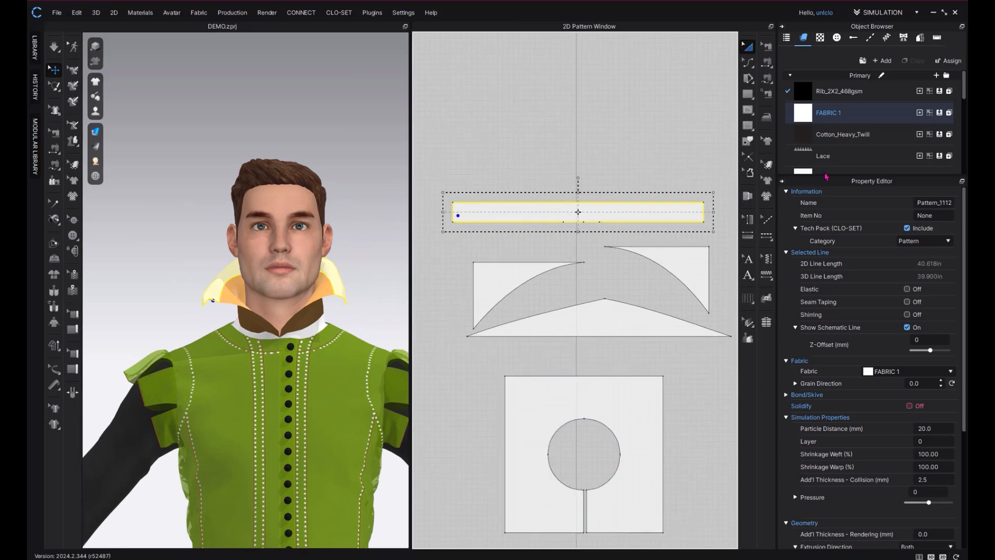
# Step: Apply the Lace fabric to the narrow collar strip and select the lace corner piece beside the collar's side panel
pyautogui.moveTo(823, 156); pyautogui.dragTo(621, 213)
pyautogui.scroll(-10, 617, 362)
pyautogui.scroll(5, 491, 405)
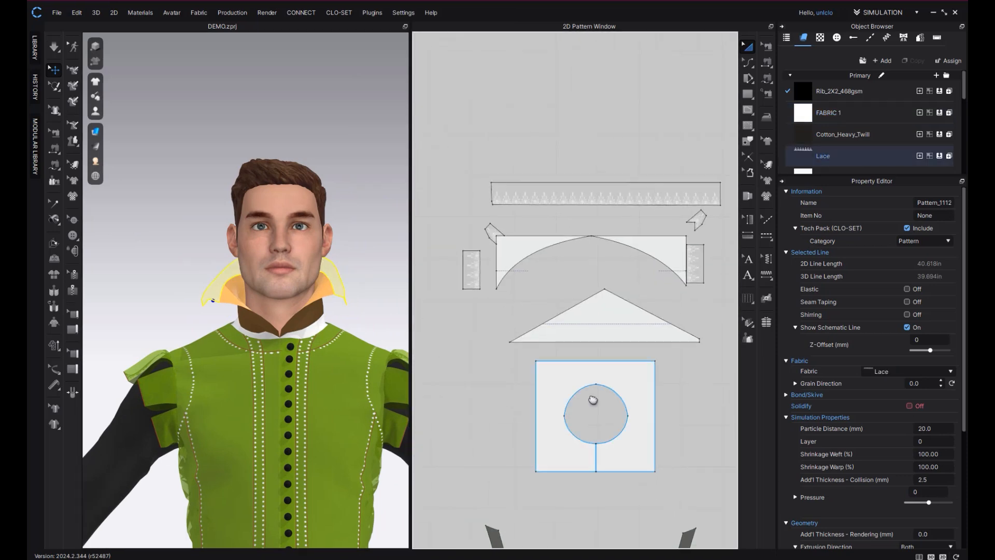
pyautogui.click(695, 282)
pyautogui.scroll(3, 662, 349)
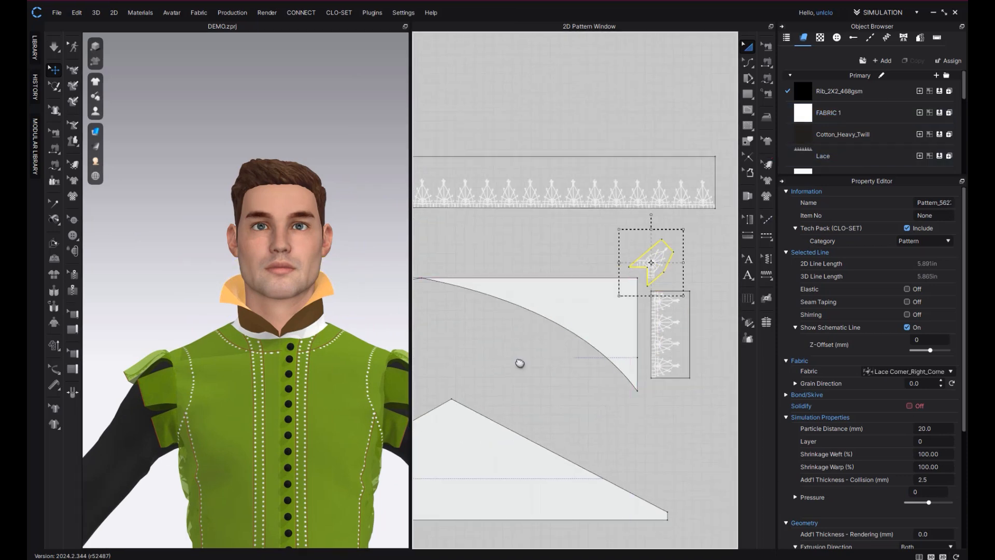
pyautogui.scroll(5, 536, 344)
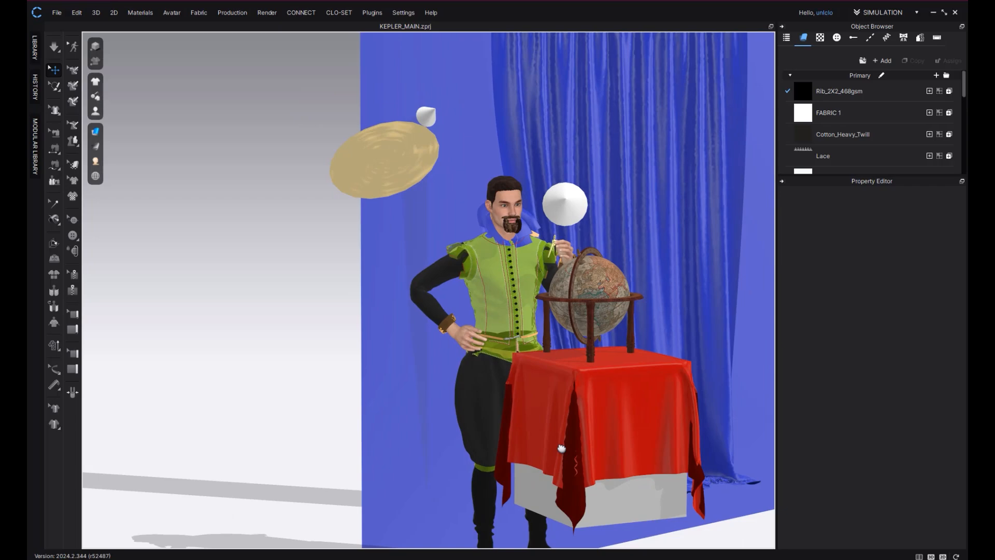
# Step: Frame the posed figure in KEPLER_MAIN.zprj and turn off the colour overlays in the 3D view to show the actual fabrics
pyautogui.moveTo(561, 449); pyautogui.dragTo(473, 446, button='middle')
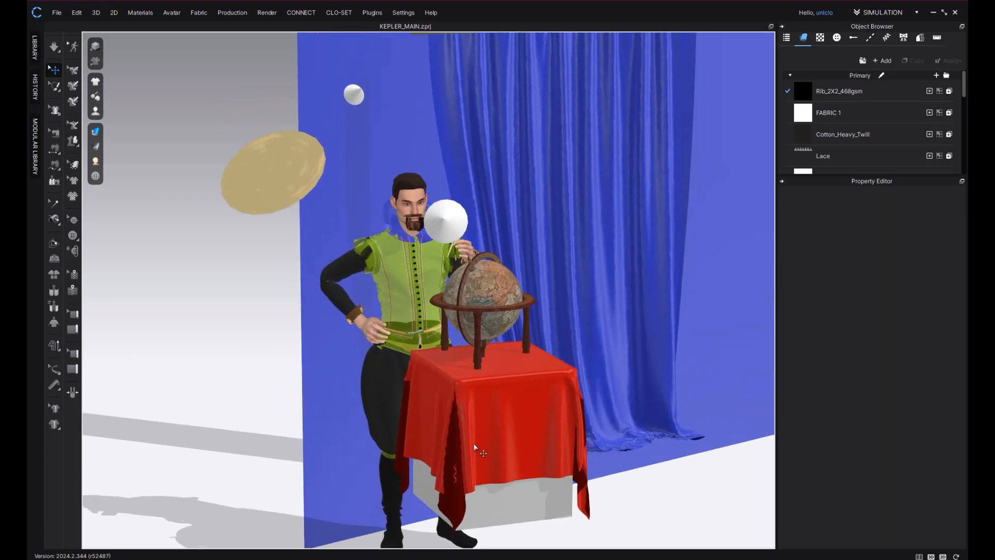
pyautogui.scroll(6, 395, 371)
pyautogui.moveTo(395, 371); pyautogui.dragTo(373, 507, button='middle')
pyautogui.moveTo(373, 508); pyautogui.dragTo(394, 487, button='right')
pyautogui.click(349, 288)
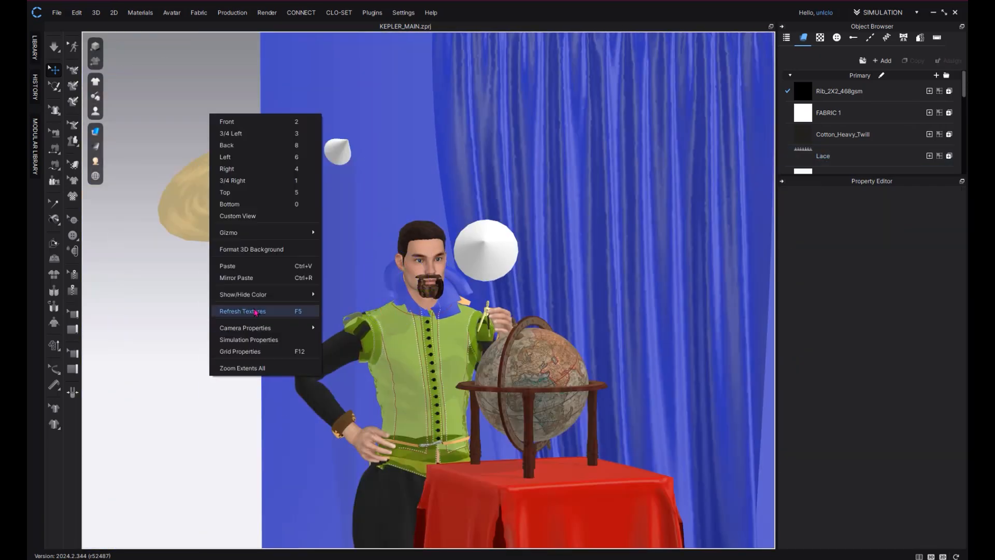
pyautogui.click(336, 292)
pyautogui.scroll(5, 378, 133)
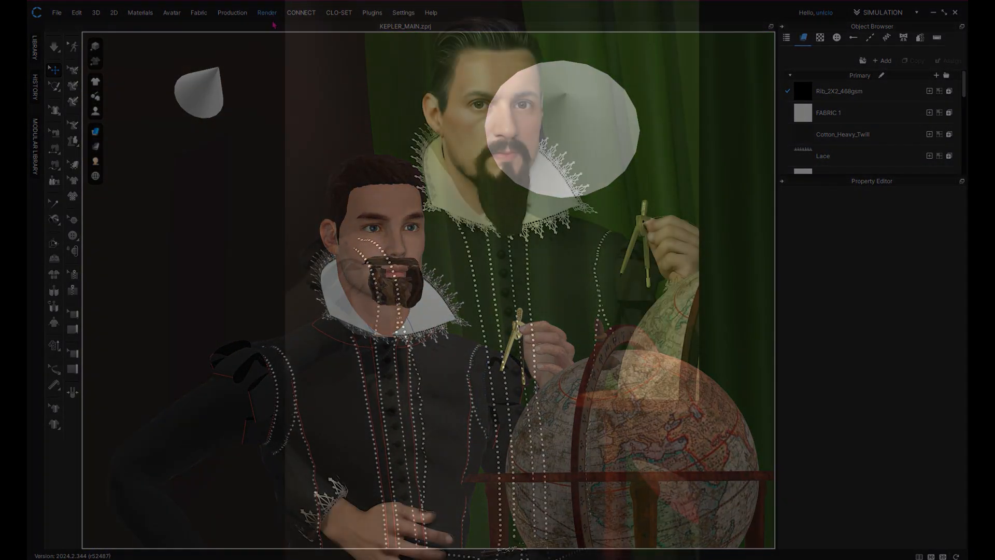